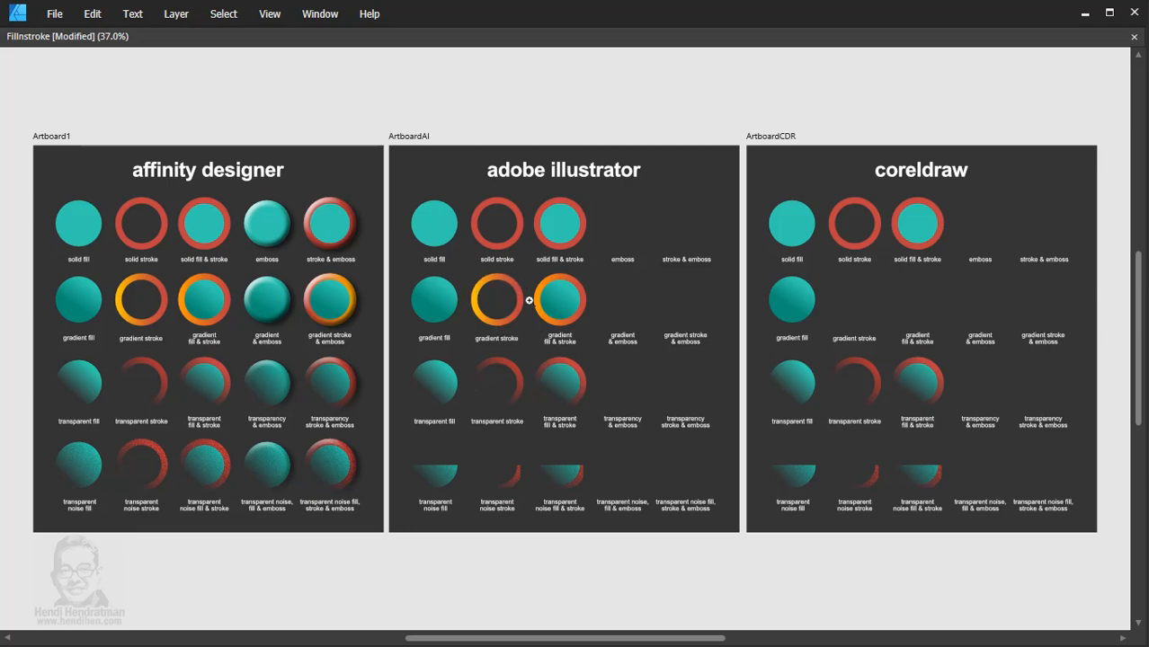
Examine the gradient stroke samples in the Adobe Illustrator artboard and compare them with the CorelDRAW artboard
scroll(499, 297, "up", 4)
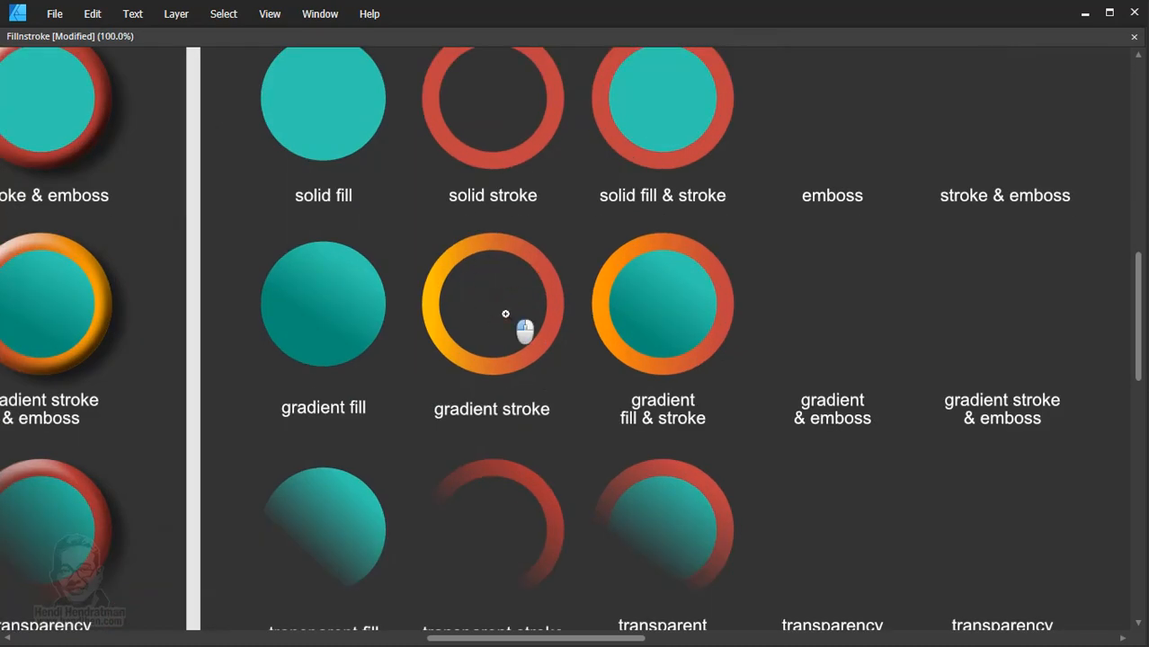
scroll(506, 321, "up", 2)
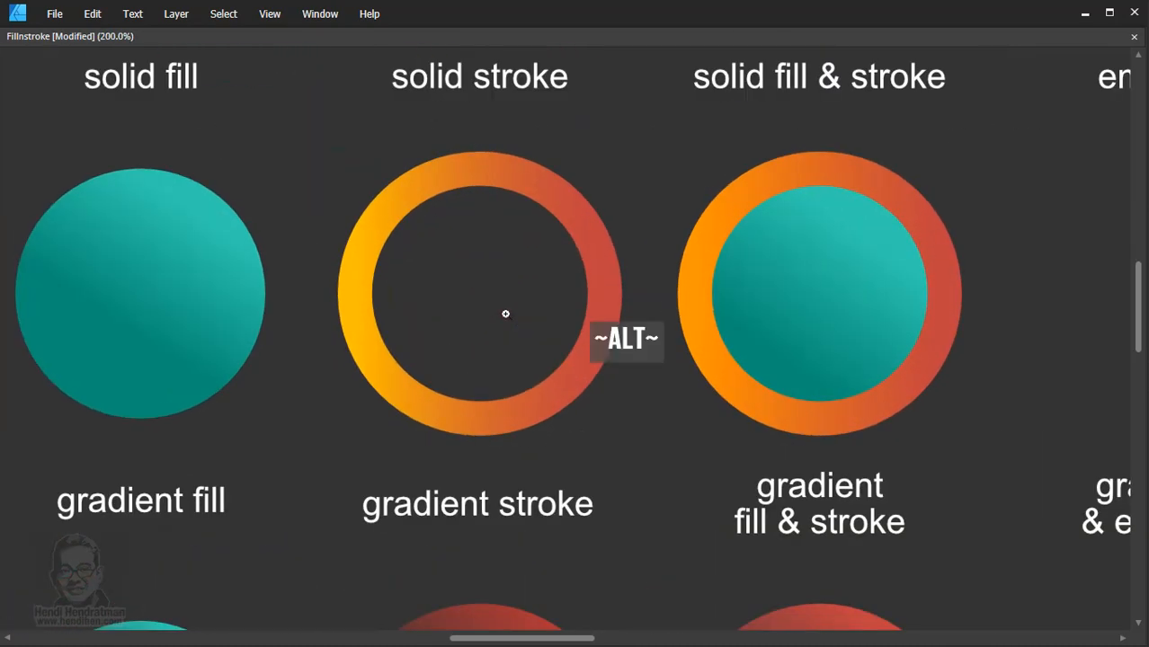
scroll(505, 314, "down", 4)
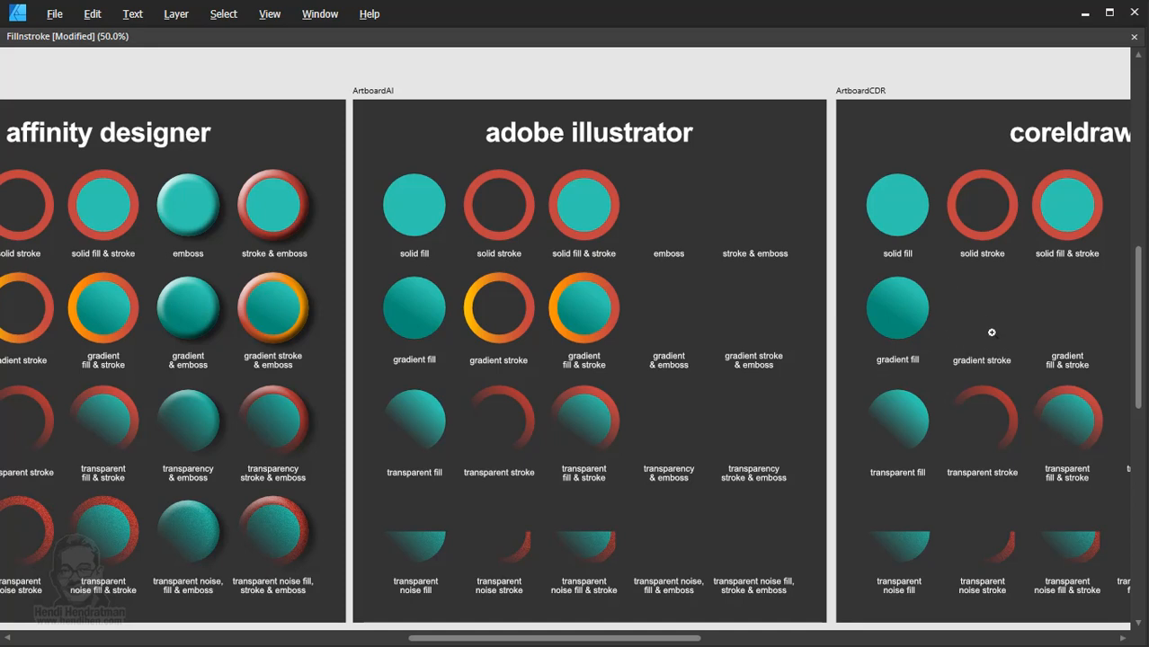
scroll(708, 360, "down", 2)
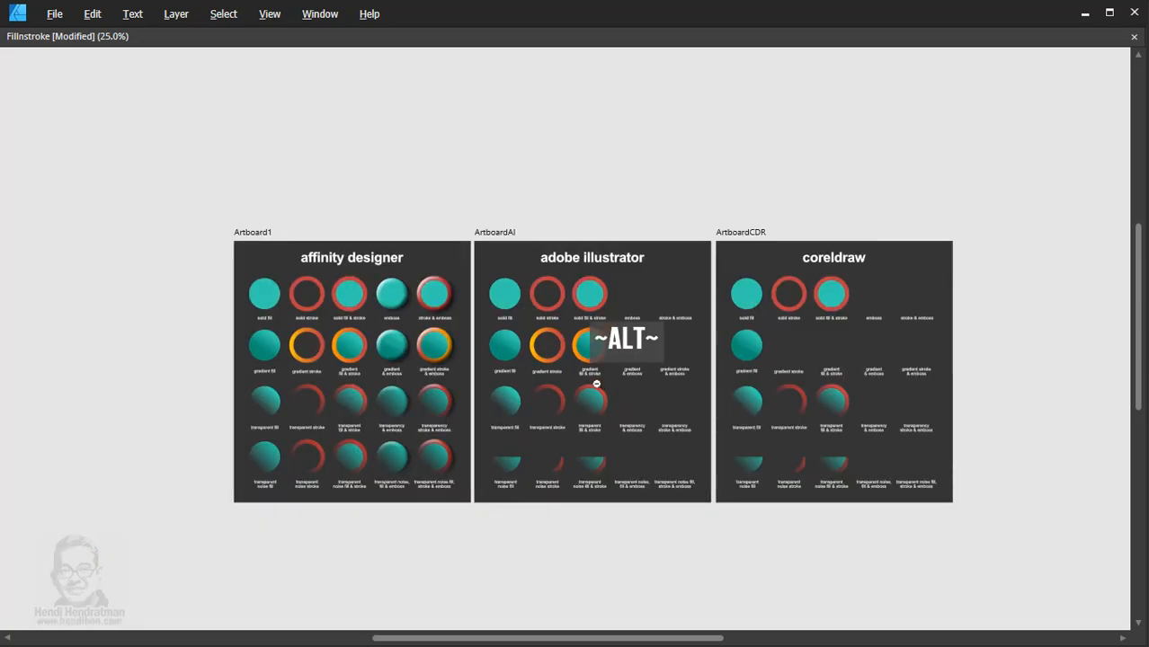
key("ctrl+0")
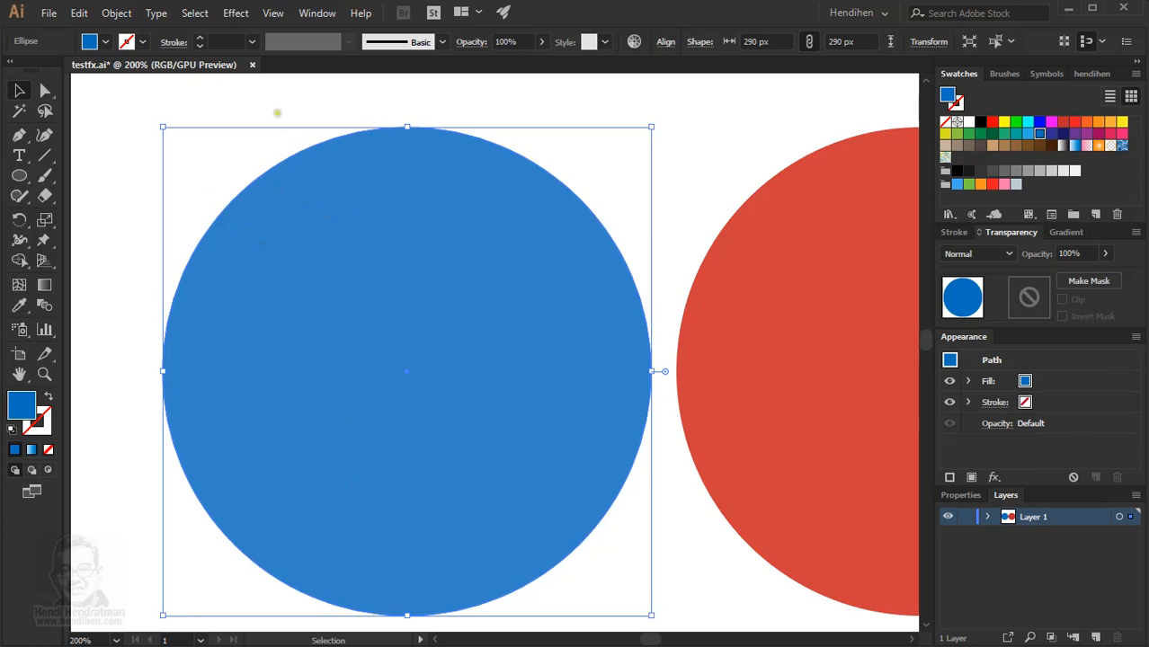
In Illustrator, start a 3D Extrude & Bevel effect on the blue circle with the X, Y and Z rotations set to 0°
left_click(235, 14)
mouse_move(249, 105)
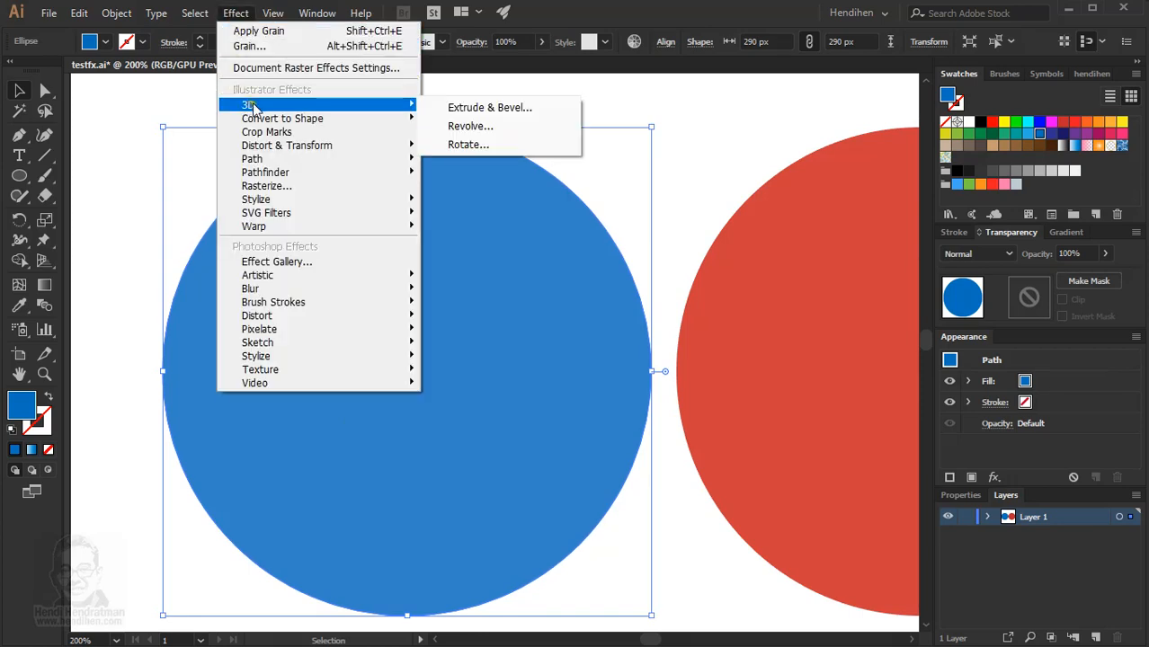
left_click(484, 110)
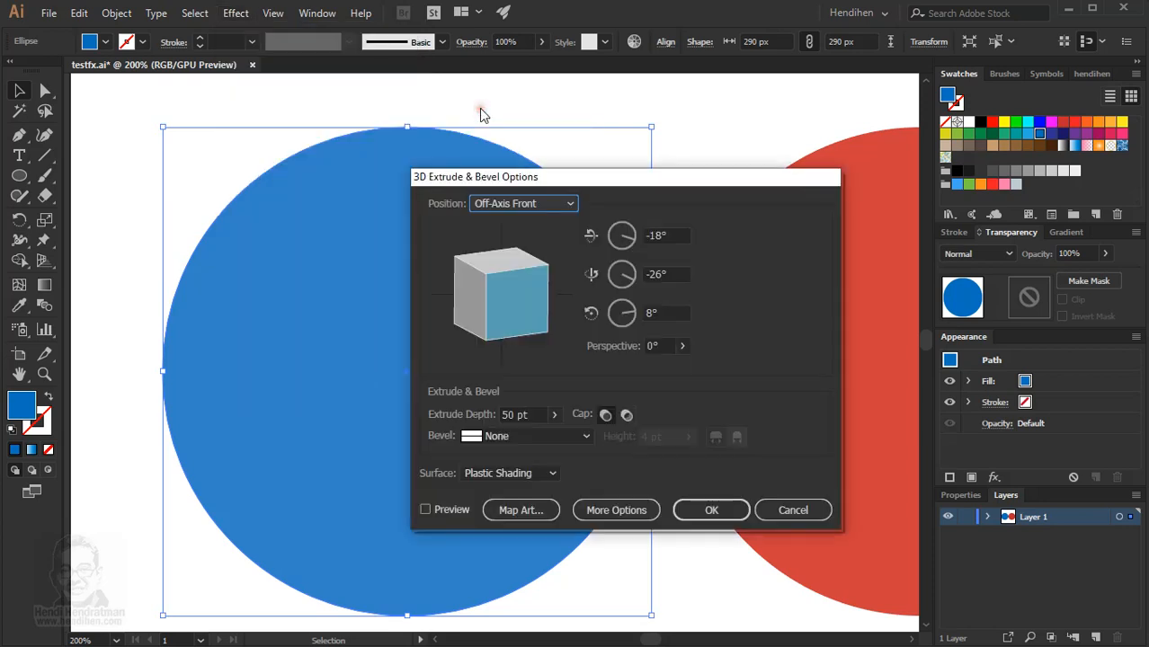
left_click_drag(523, 311, 489, 293)
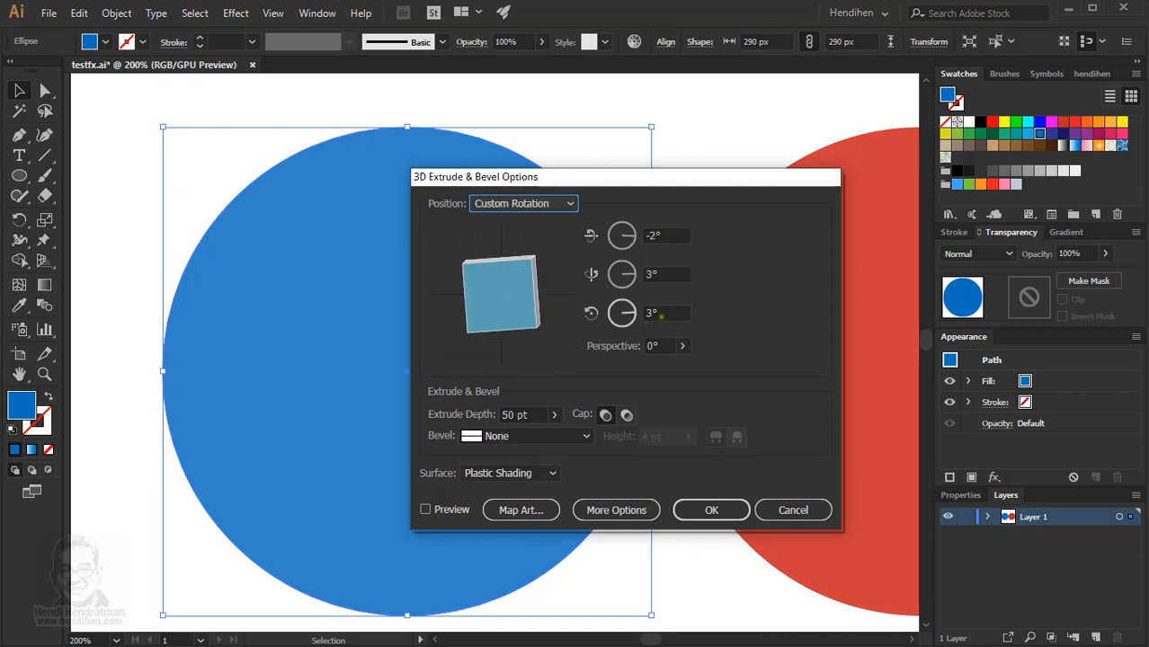
left_click(622, 315)
type("0")
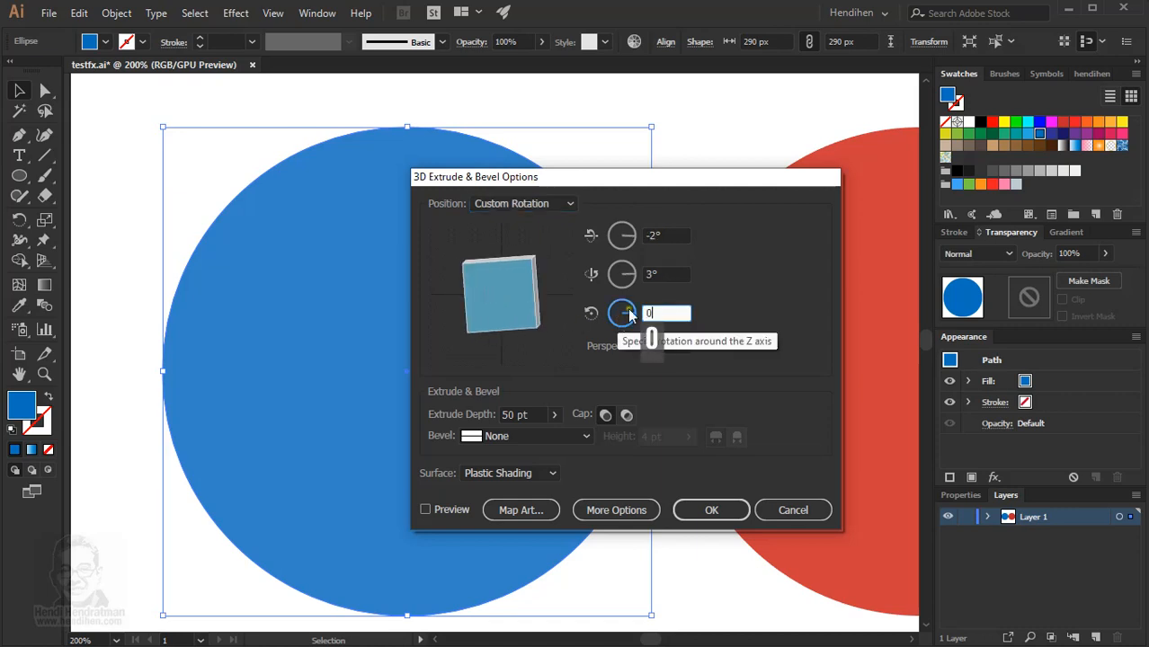
left_click(655, 275)
type("0")
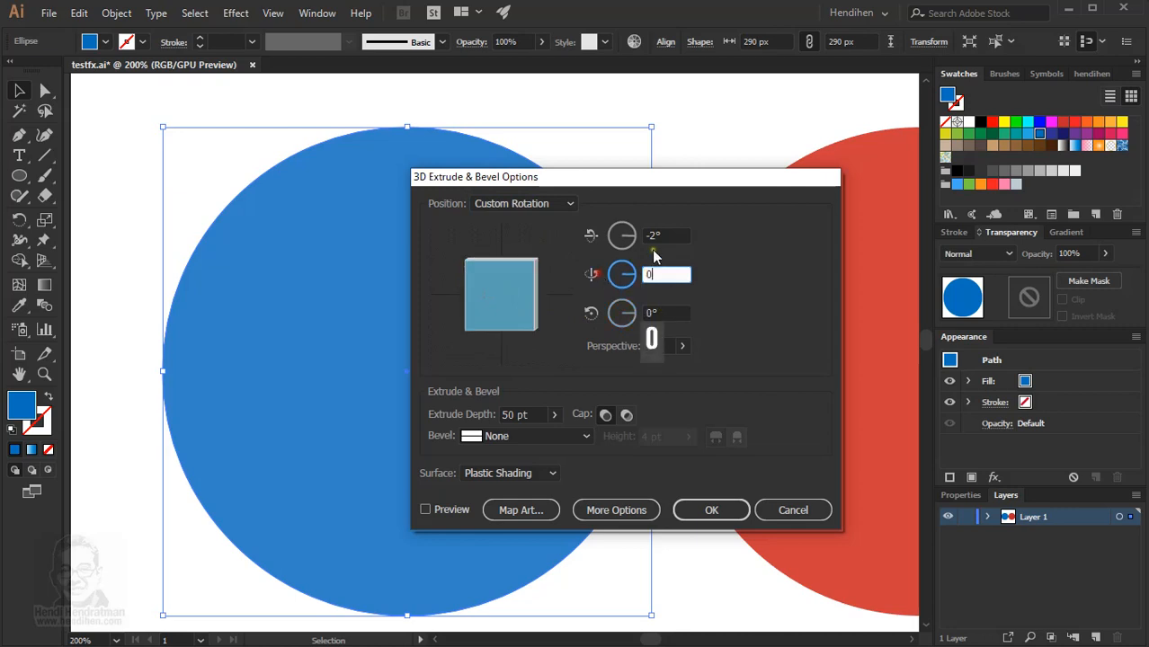
left_click(622, 235)
type("0")
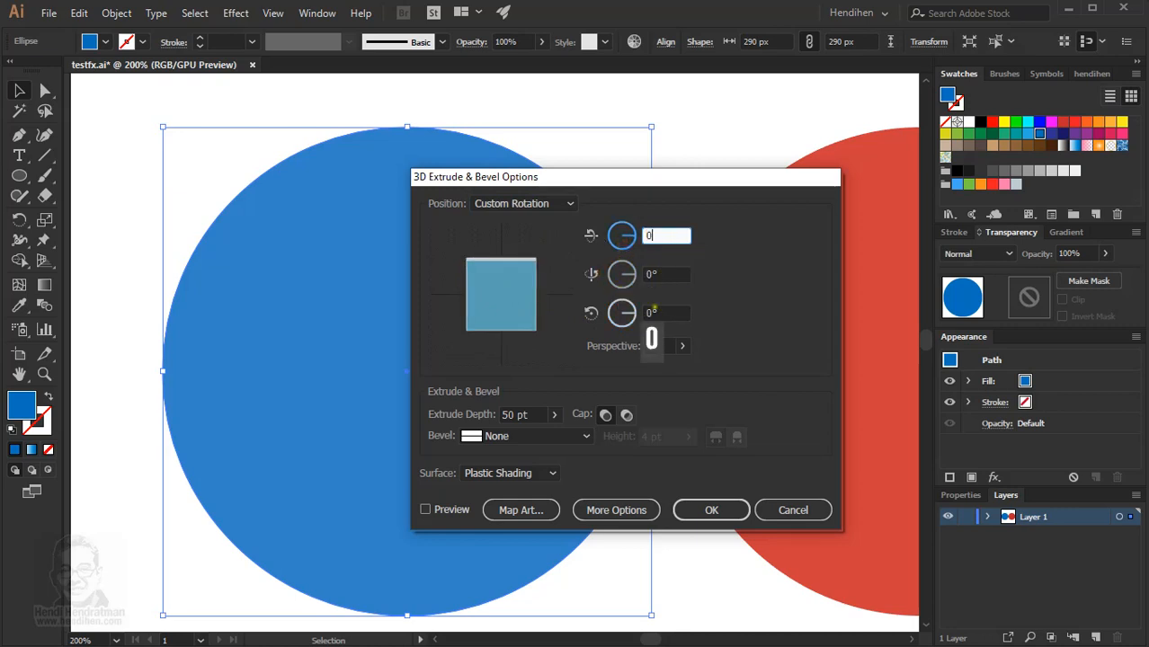
left_click(668, 278)
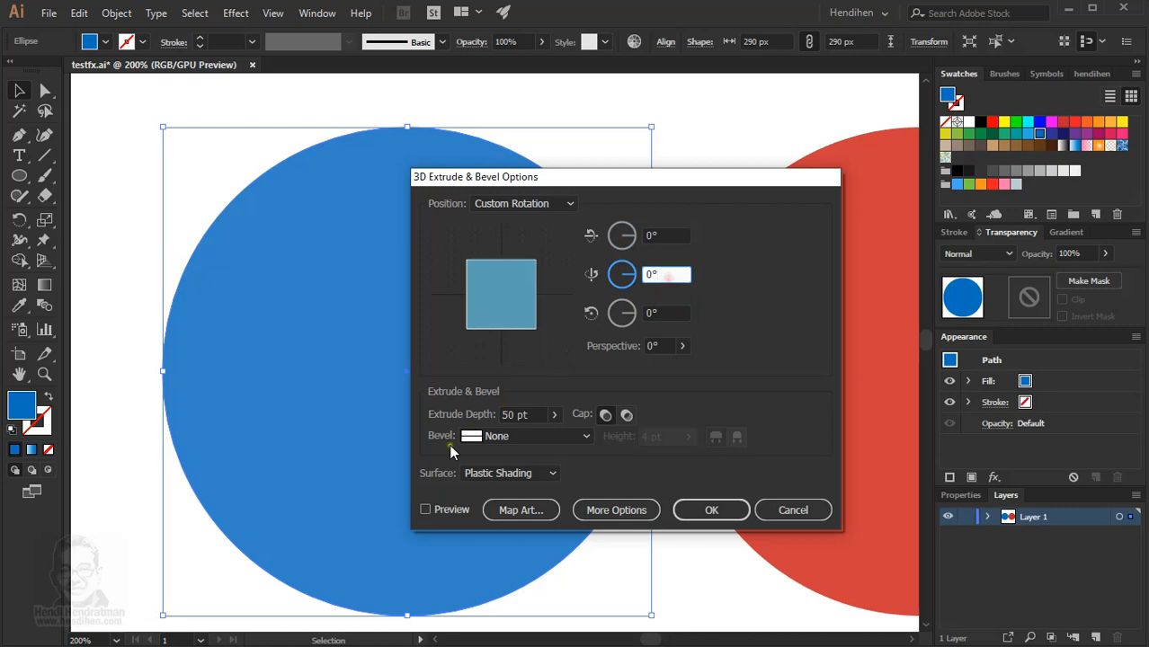
Preview the effect, give the blue circle a Rounded bevel 18 pt high, and apply it
left_click(426, 509)
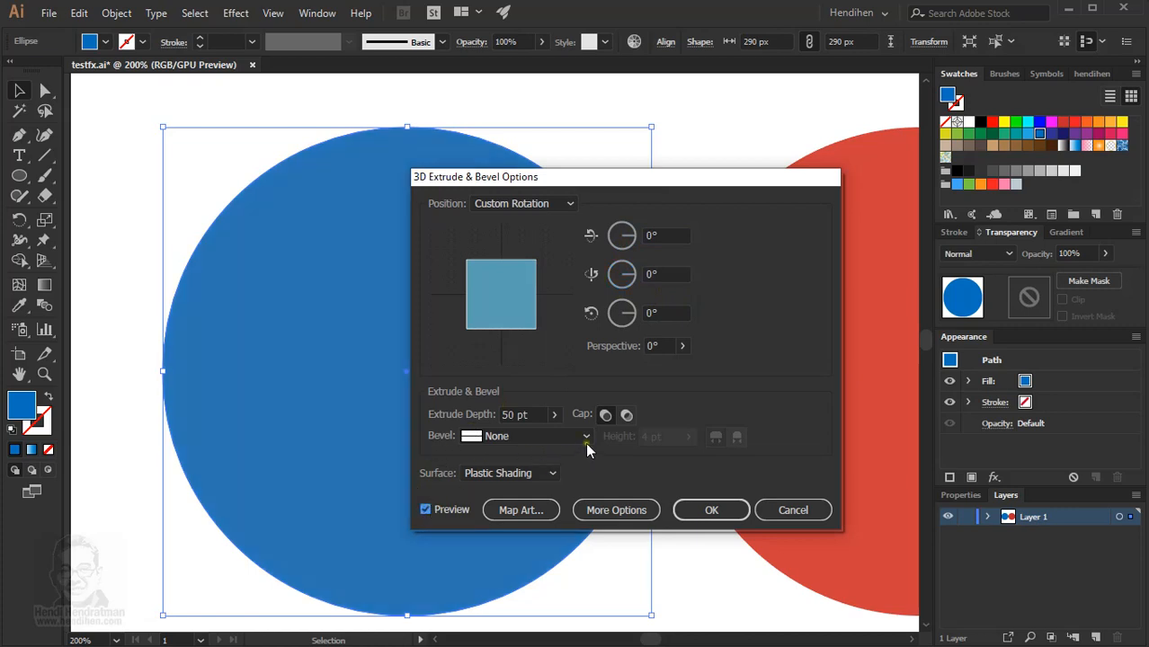
left_click(585, 438)
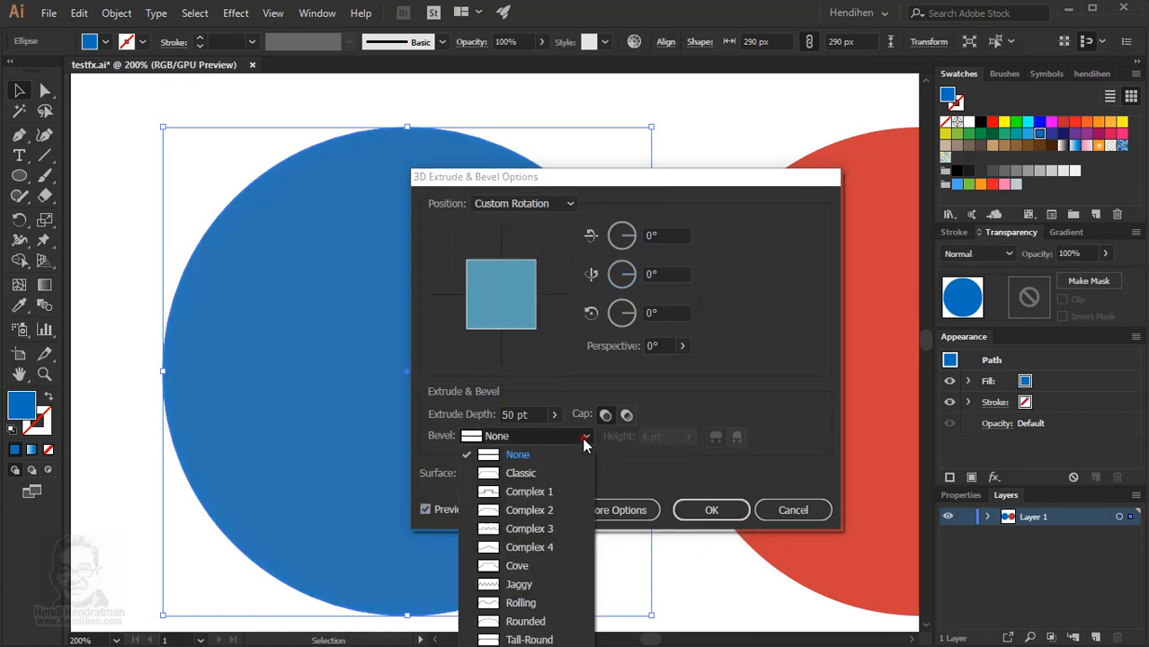
left_click(518, 623)
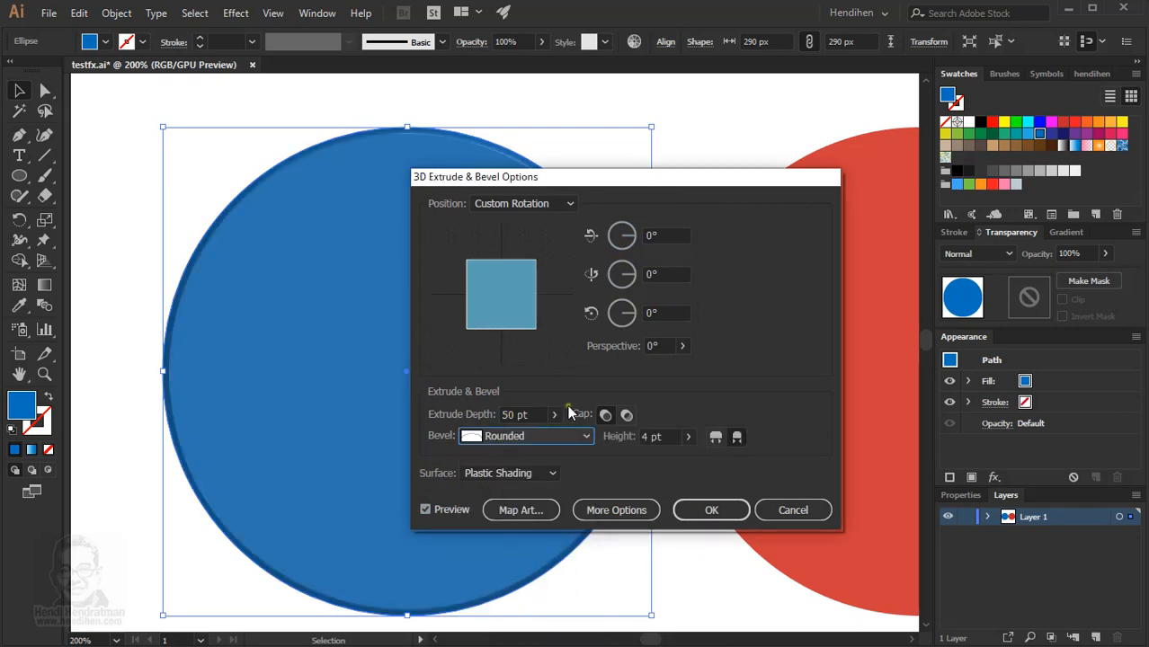
left_click(688, 436)
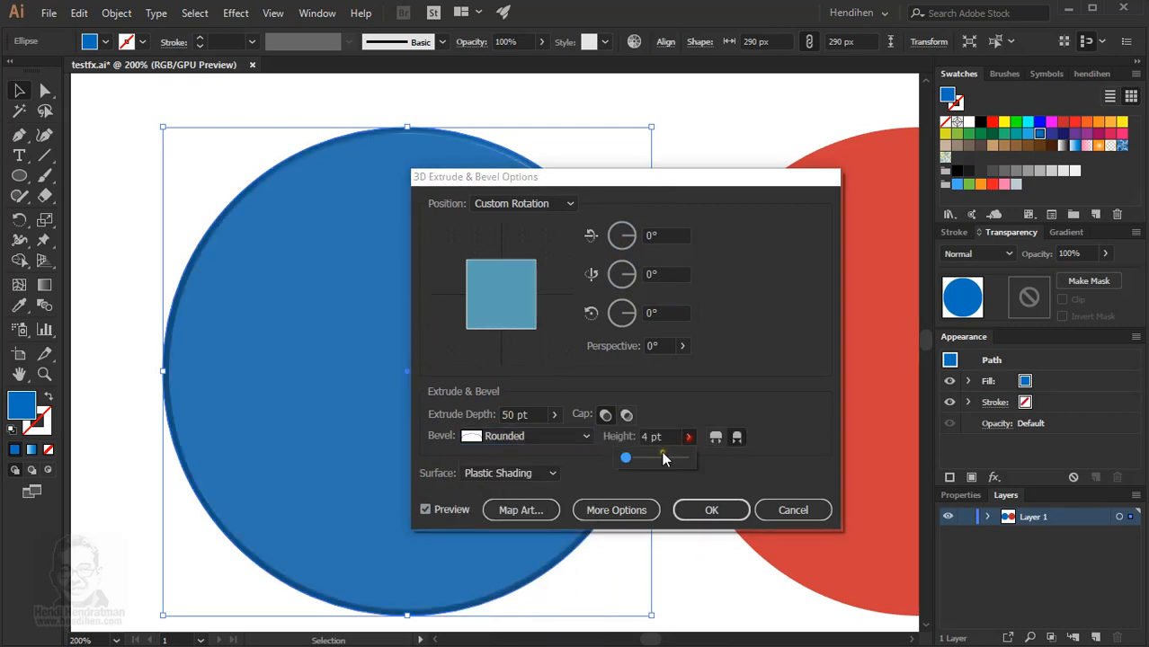
left_click_drag(629, 459, 636, 459)
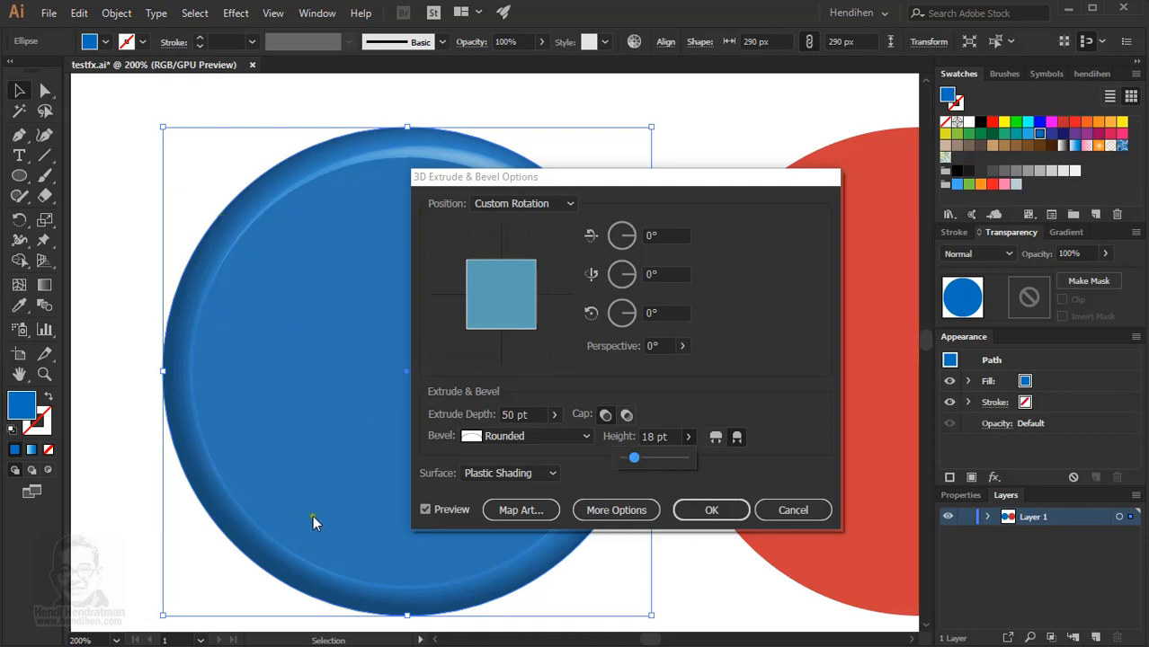
left_click(727, 514)
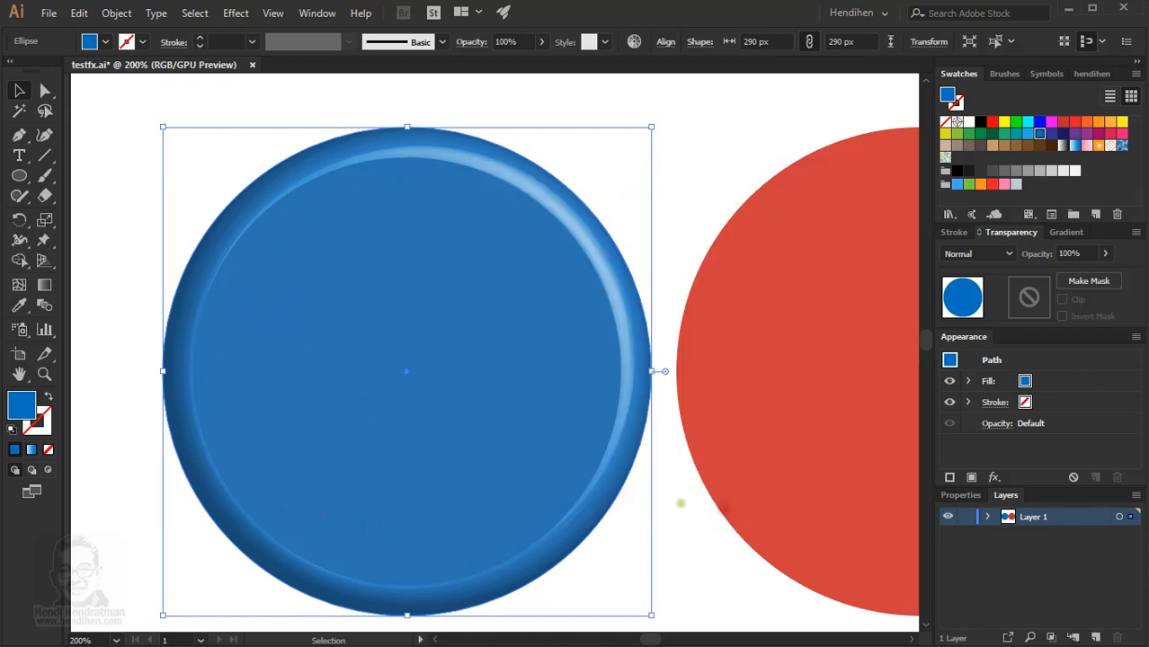
left_click(272, 108)
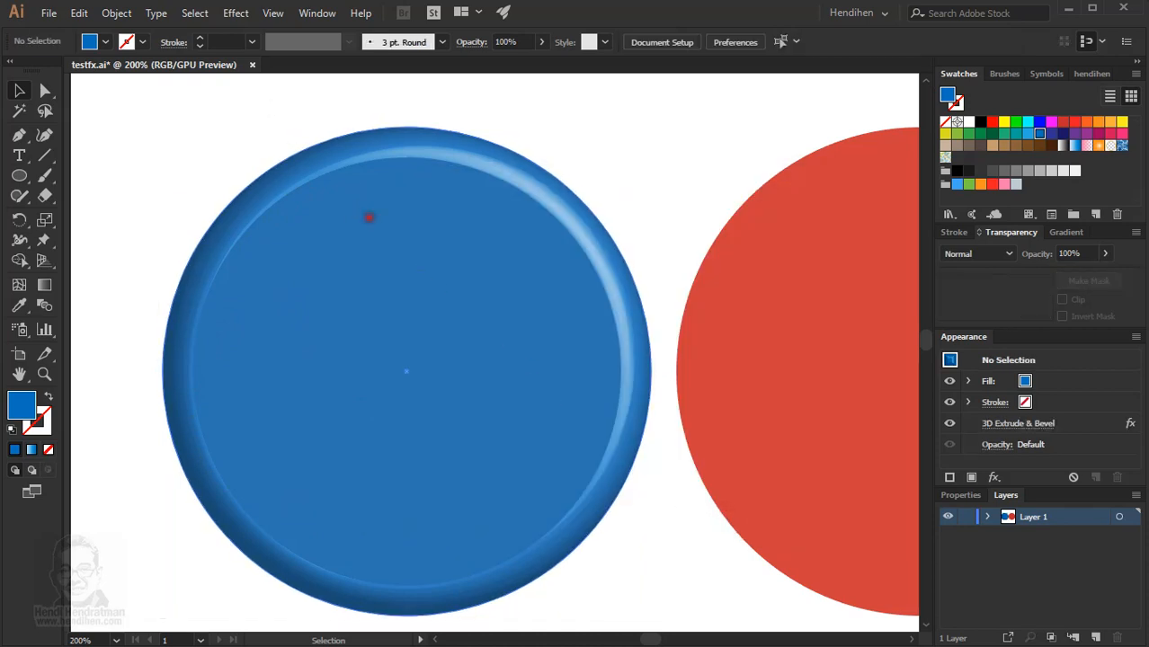
left_click(370, 217)
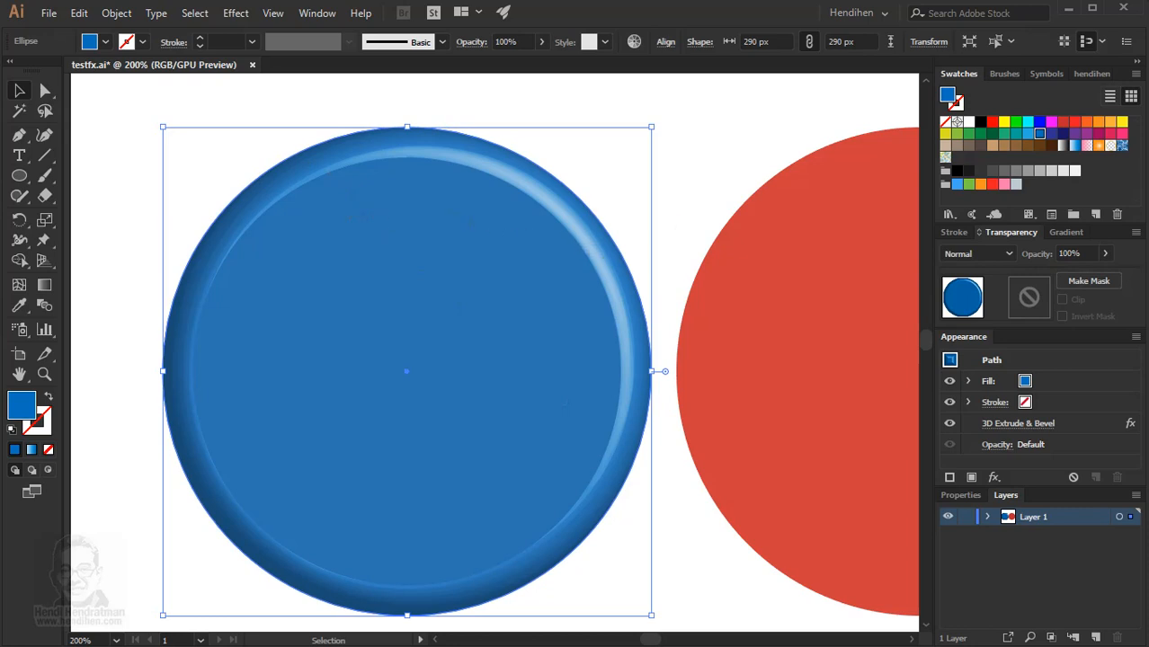
left_click(680, 228)
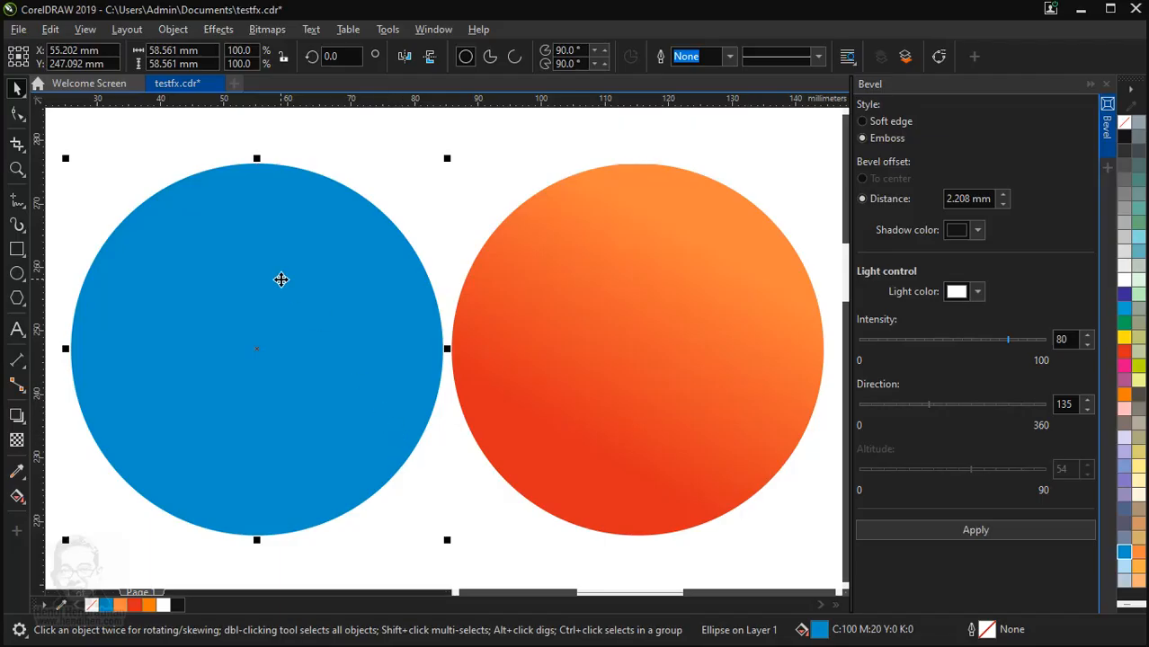
In CorelDRAW, apply a Soft edge Bevel with a distance of 2.54 mm to the blue circle
left_click(217, 28)
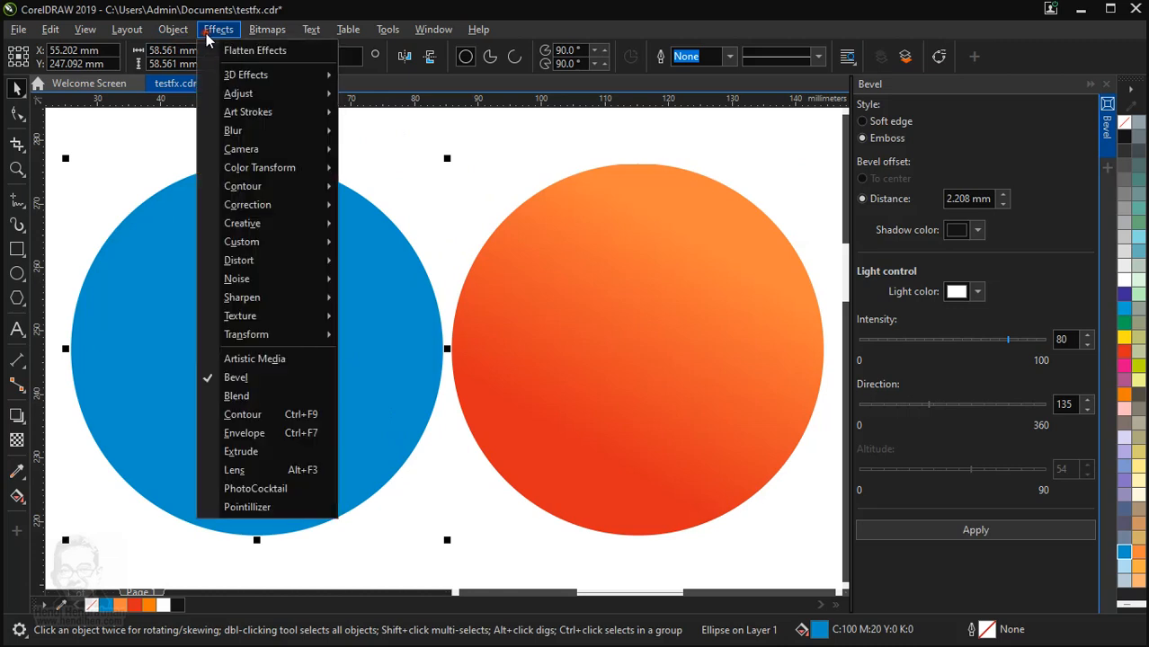
left_click(268, 382)
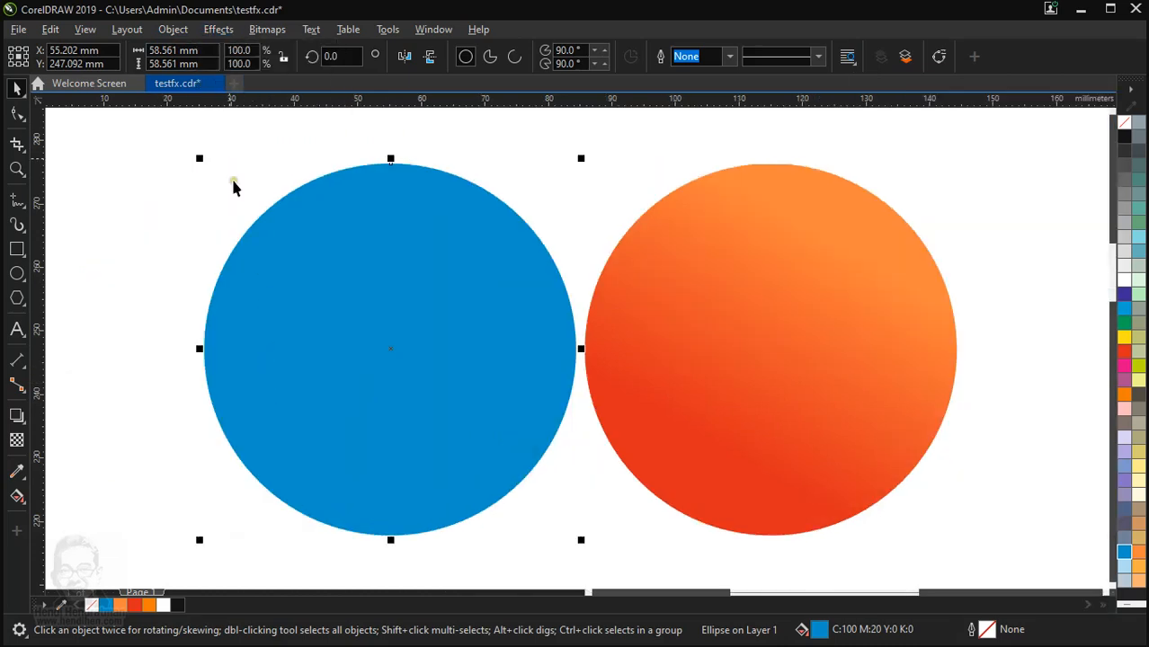
left_click(219, 30)
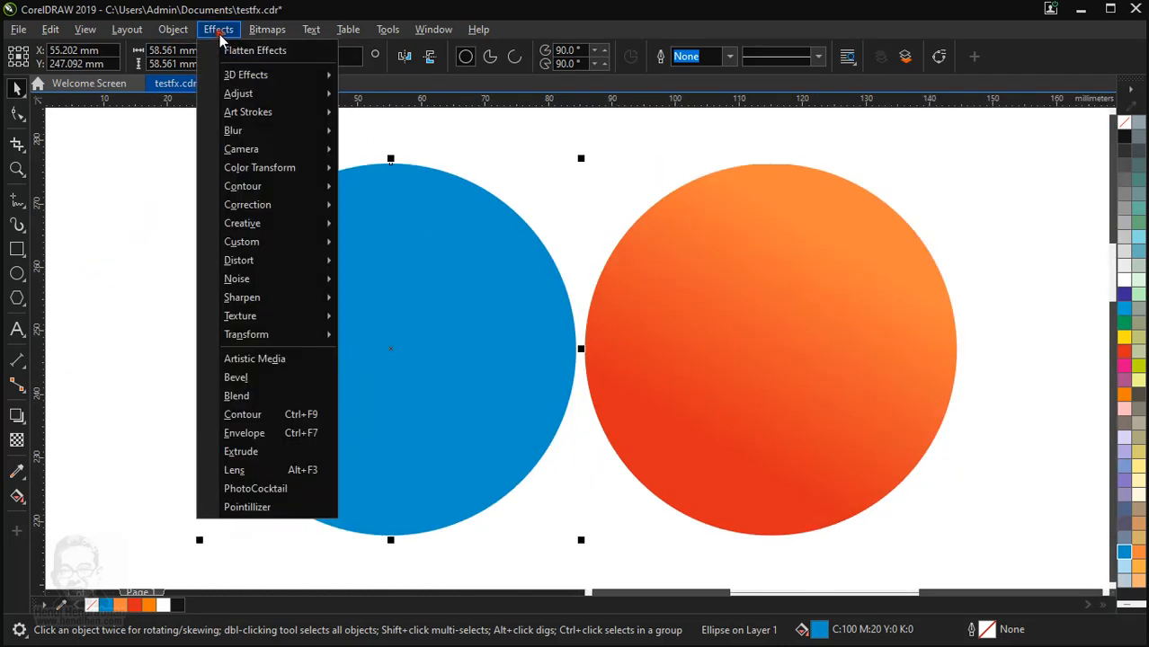
left_click(261, 378)
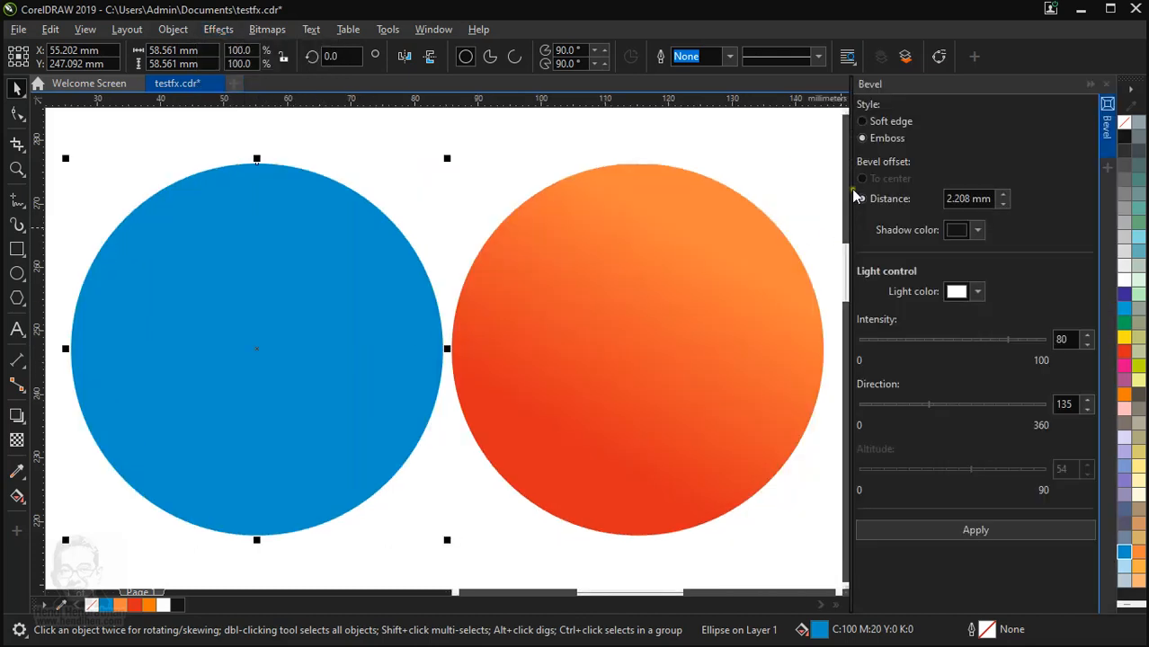
left_click(862, 121)
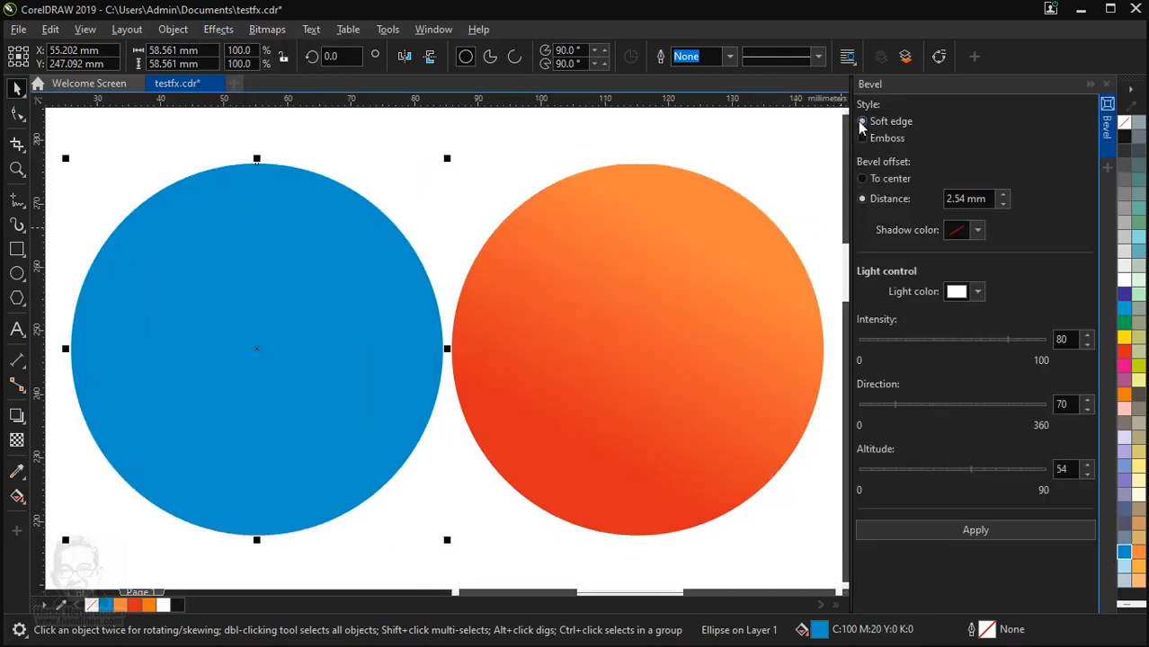
left_click(933, 537)
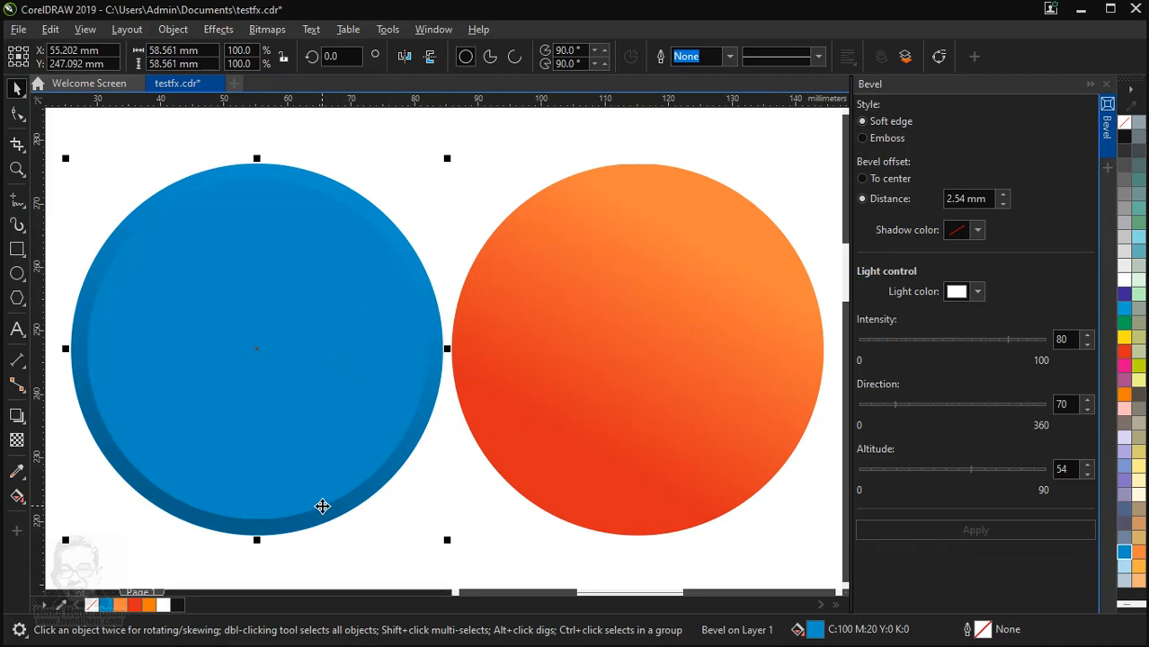
Change the blue circle's bevel to the Emboss style with a 2.208 mm distance, and clear the effect from the circle
left_click(871, 143)
left_click(902, 531)
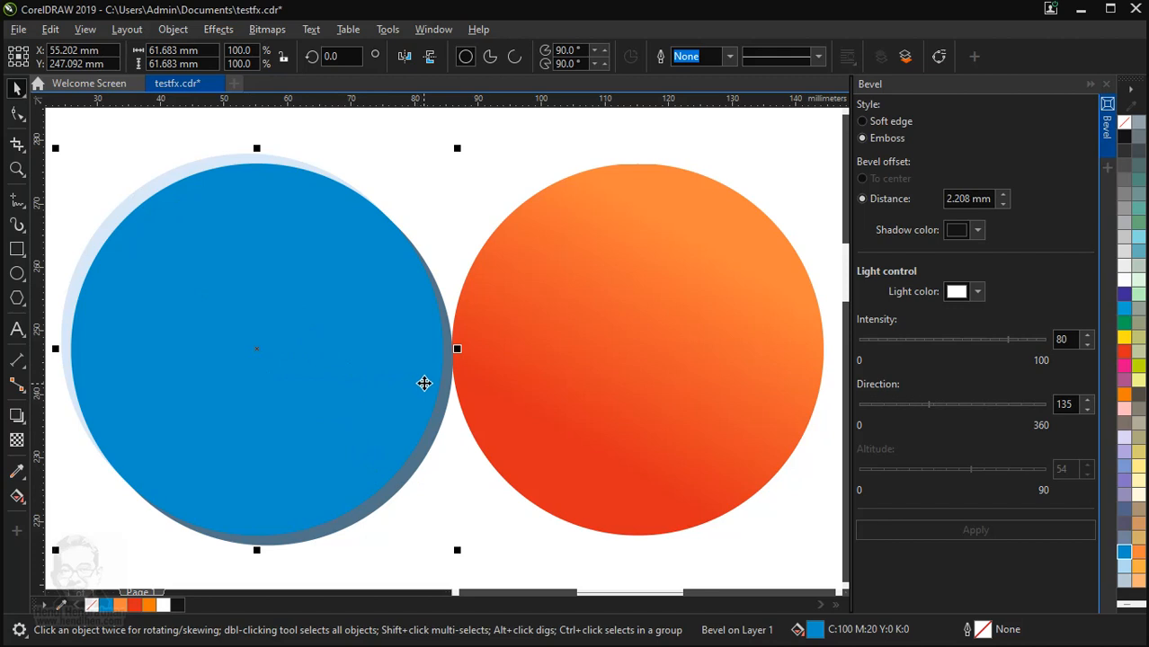
left_click(172, 34)
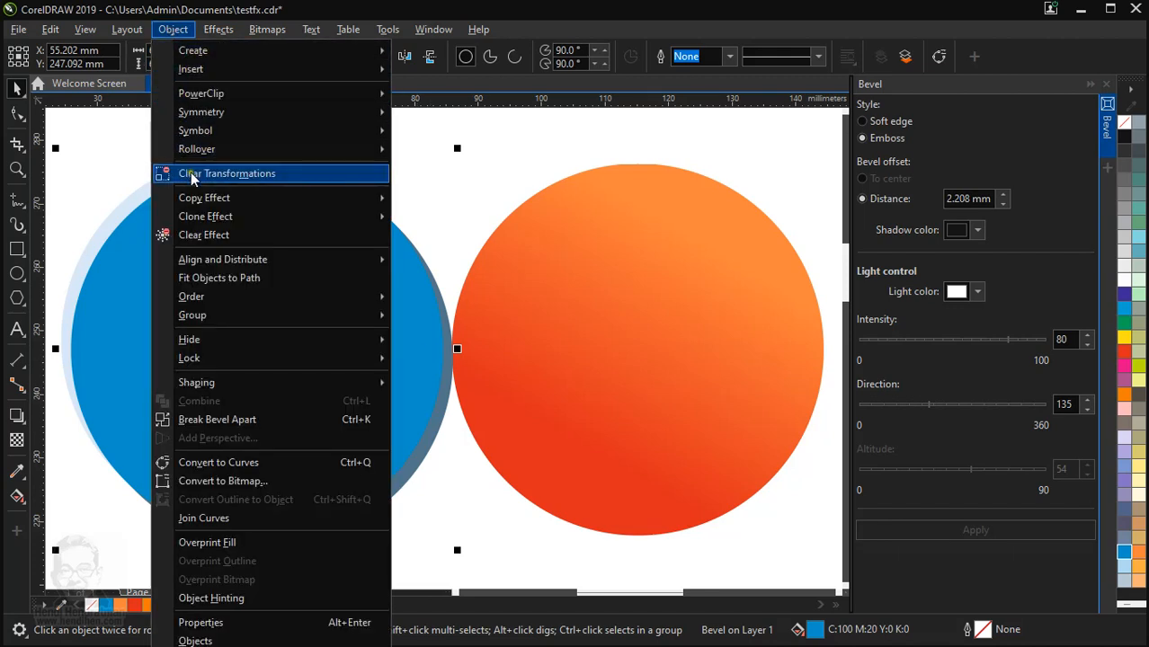
left_click(192, 238)
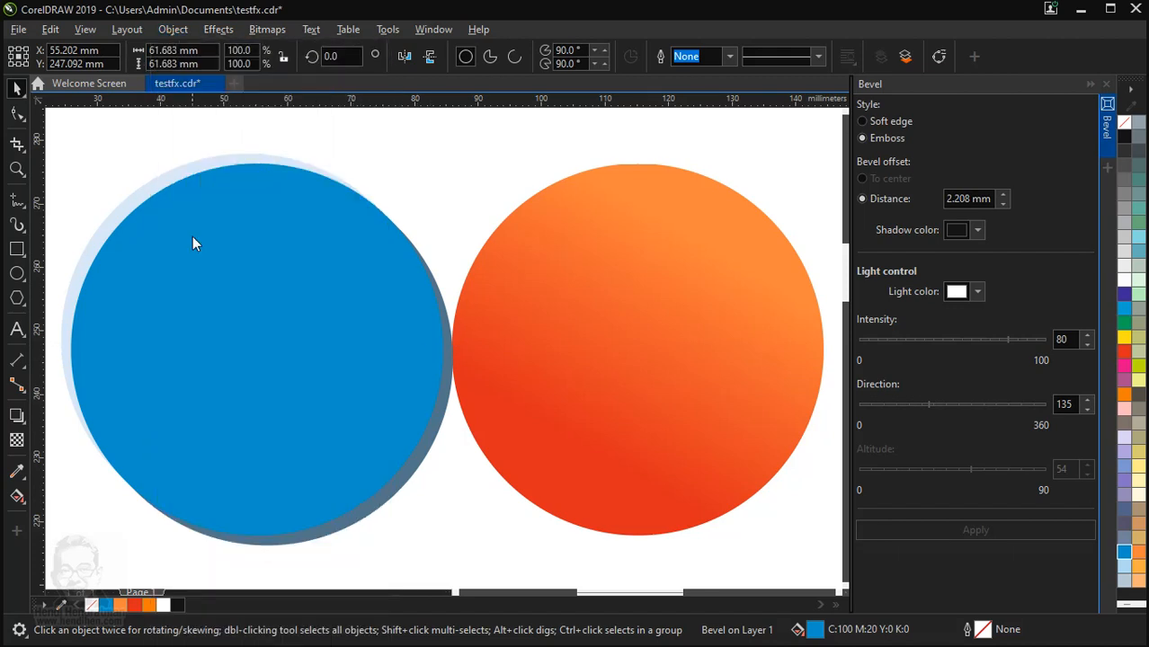
left_click(288, 145)
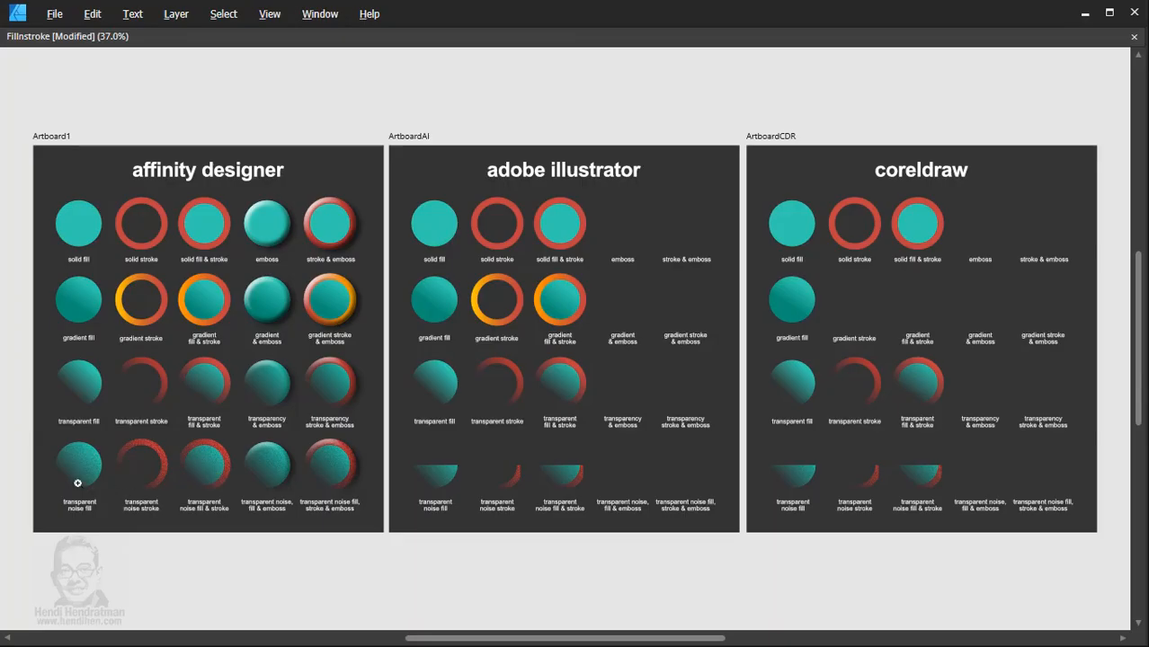
In Affinity Designer, examine the noise texture of the transparent noise samples up close on the Affinity Designer artboard
key("z")
key("z")
left_click_drag(131, 465, 588, 316)
left_click_drag(283, 468, 514, 338)
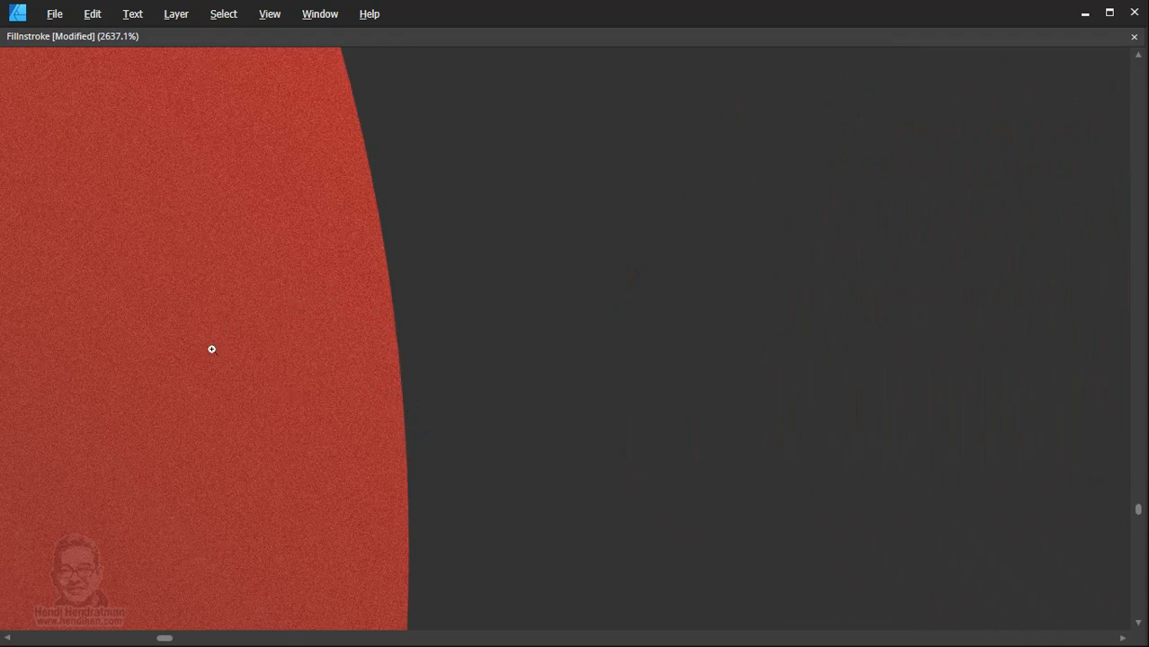
key("ctrl+0")
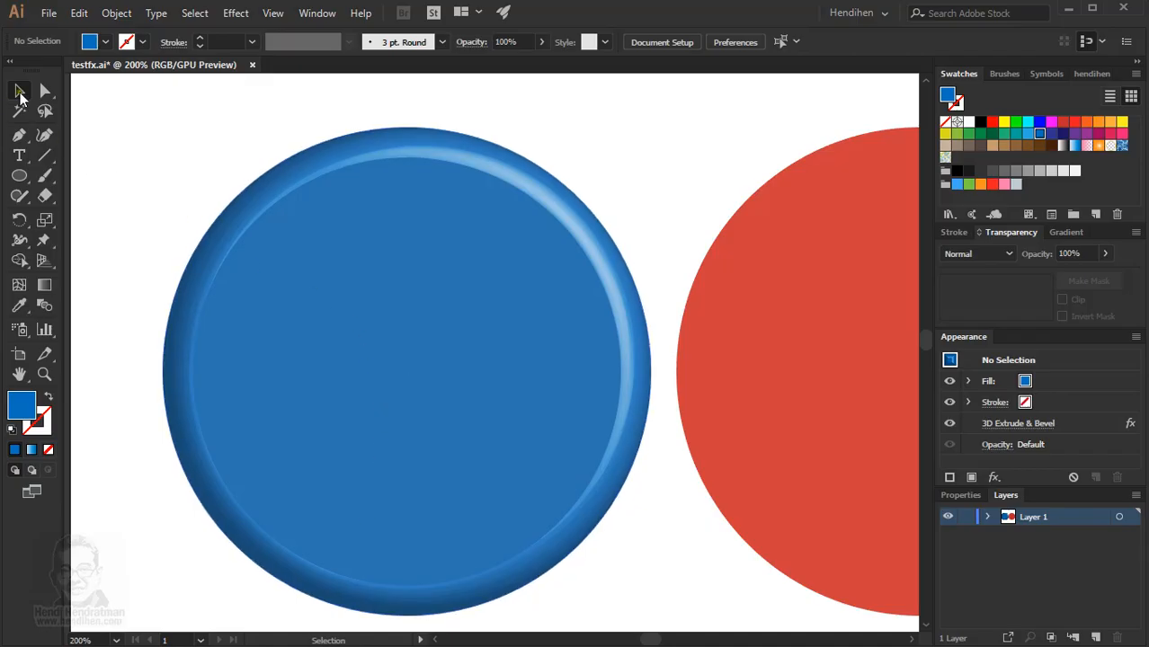
In Illustrator, select the red circle and open the Grain texture effect for it
left_click(348, 221)
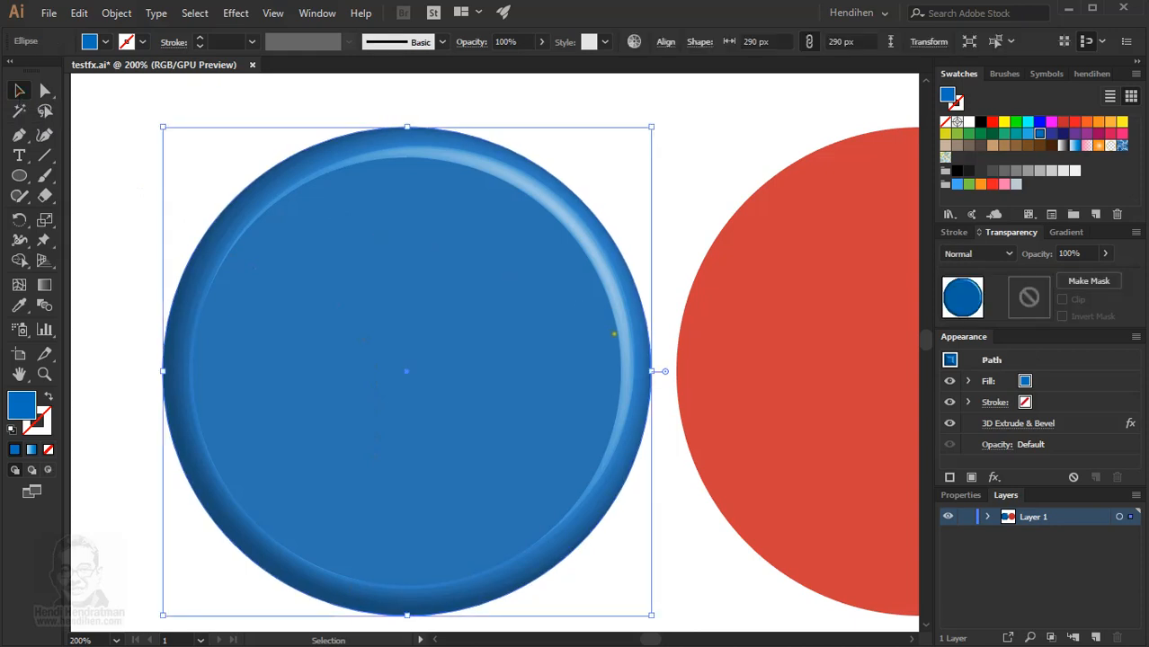
key("space")
left_click_drag(625, 316, 243, 312)
left_click(454, 292)
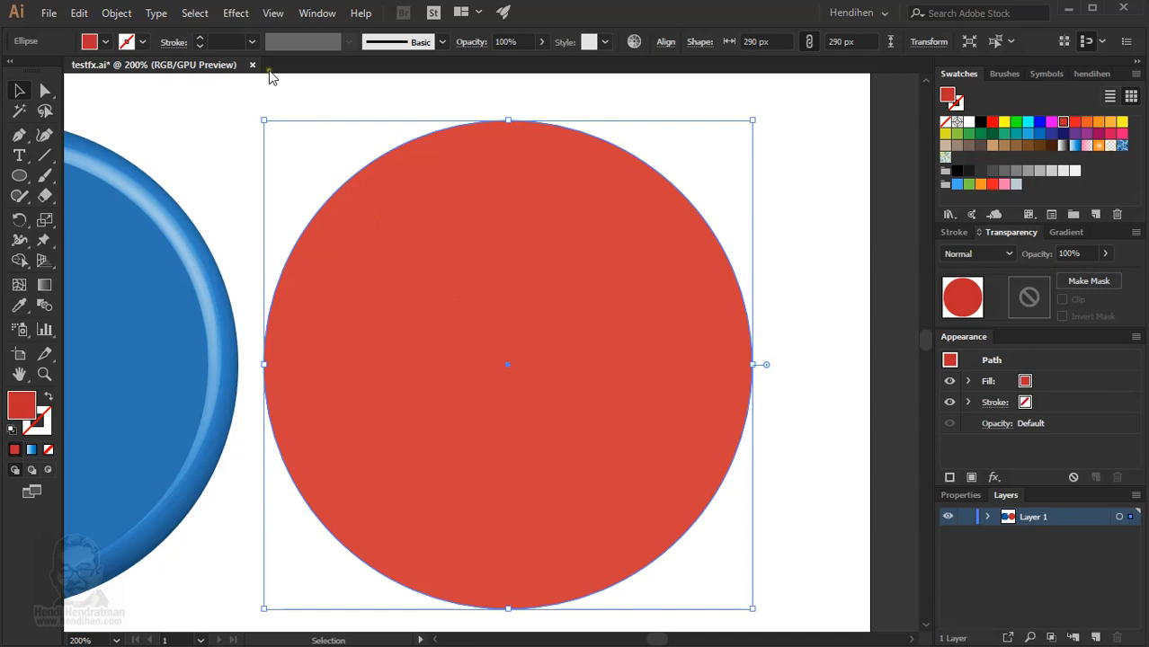
left_click(236, 14)
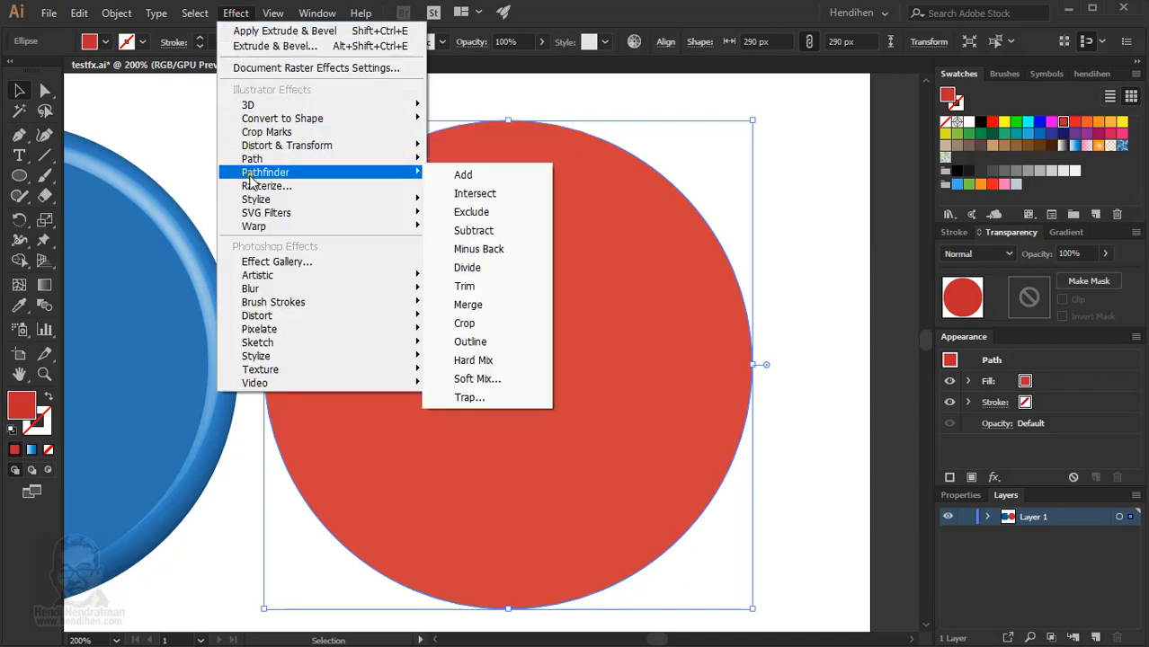
mouse_move(391, 384)
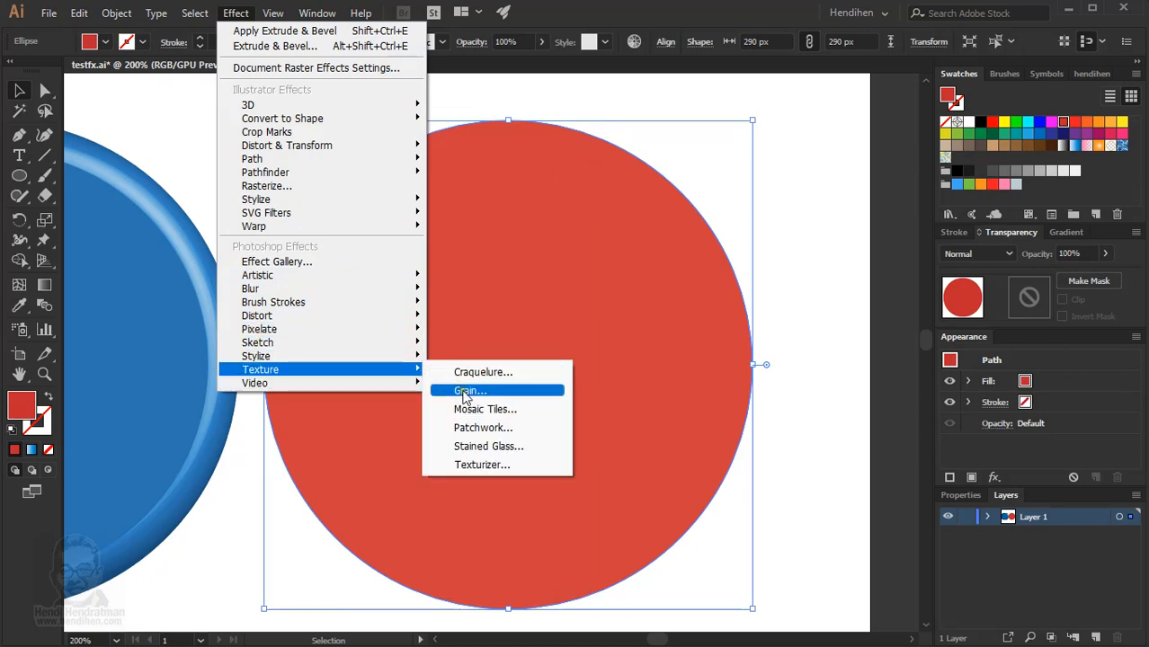
left_click(464, 393)
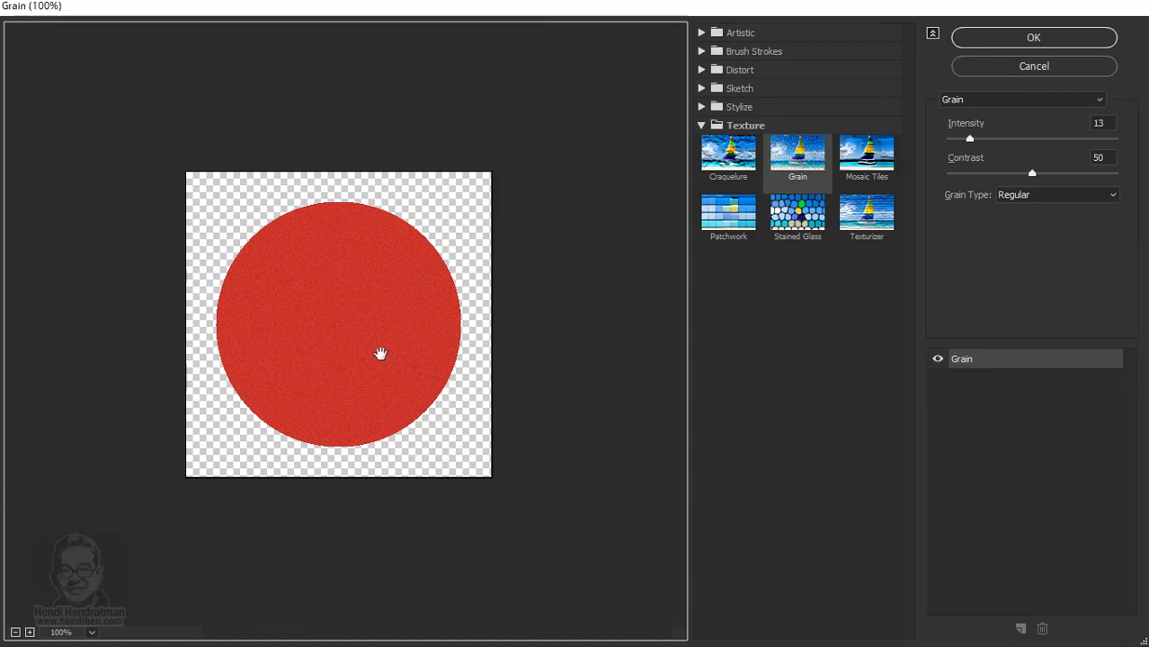
Enlarge the effect preview, raise the grain intensity slightly with Regular grain and a contrast of 50, and apply the effect
scroll(380, 353, "up", 3, "alt")
scroll(380, 354, "up", 1, "alt")
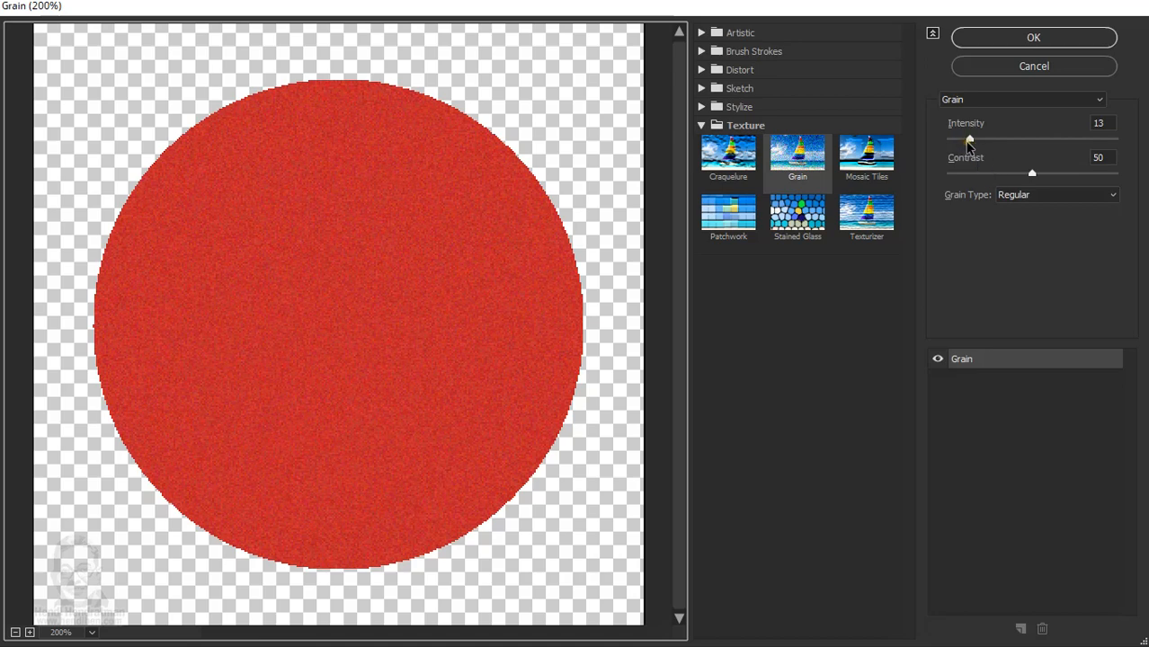
mouse_move(967, 141)
left_mouse_down()
mouse_move(1003, 144)
mouse_move(964, 143)
mouse_move(978, 144)
left_mouse_up()
left_click(1013, 41)
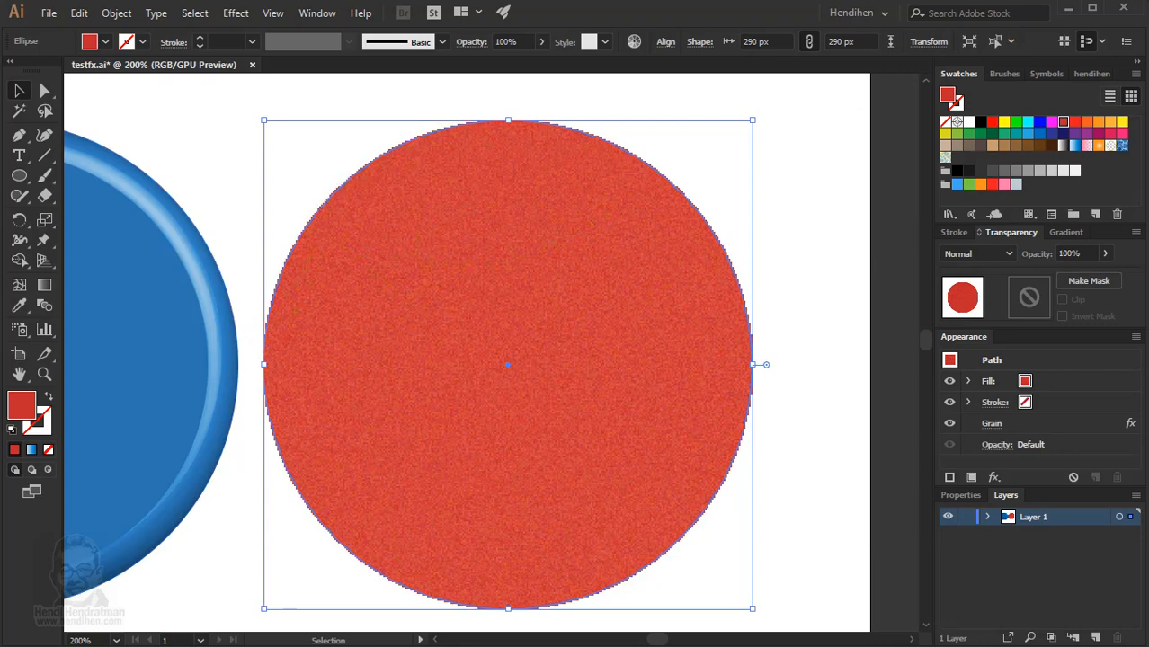
Examine the grain texture and the edge of the red circle up close
scroll(249, 365, "up", 4)
scroll(257, 385, "down", 3)
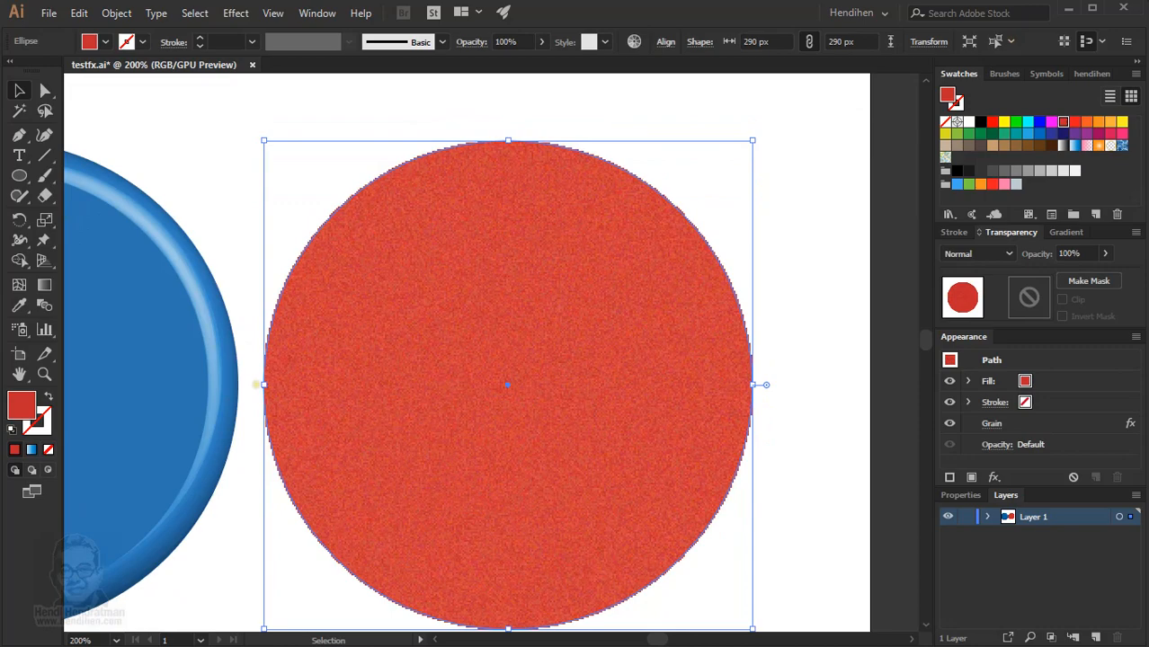
key("z")
left_click_drag(256, 385, 257, 389)
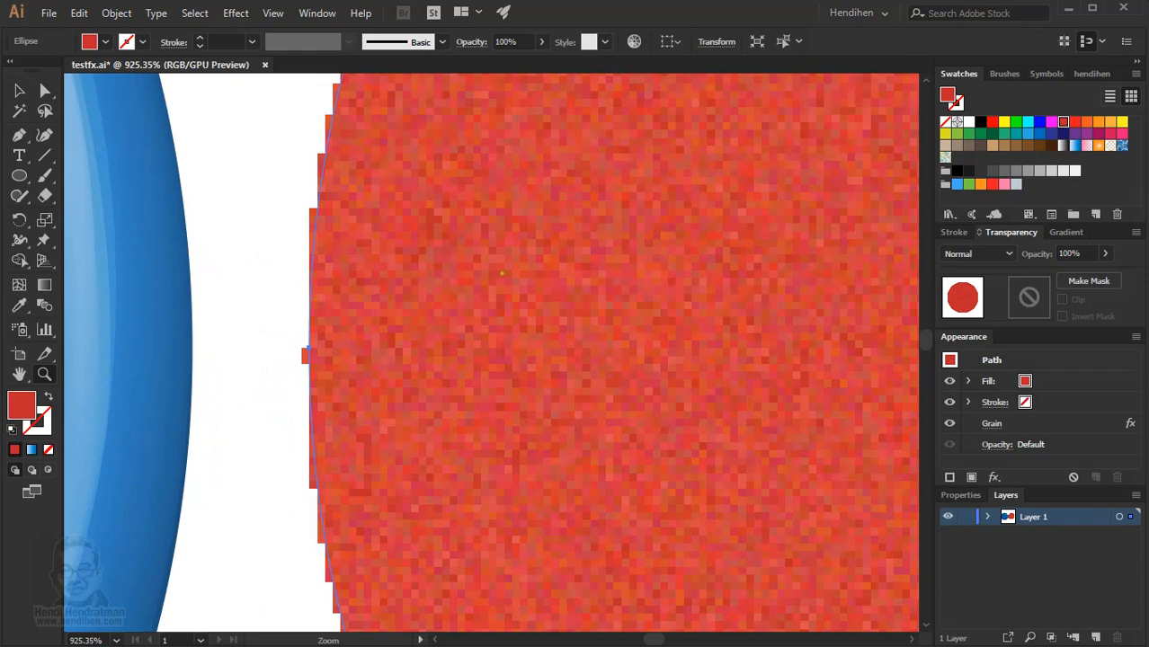
left_click_drag(506, 267, 256, 491)
left_click_drag(611, 279, 431, 428)
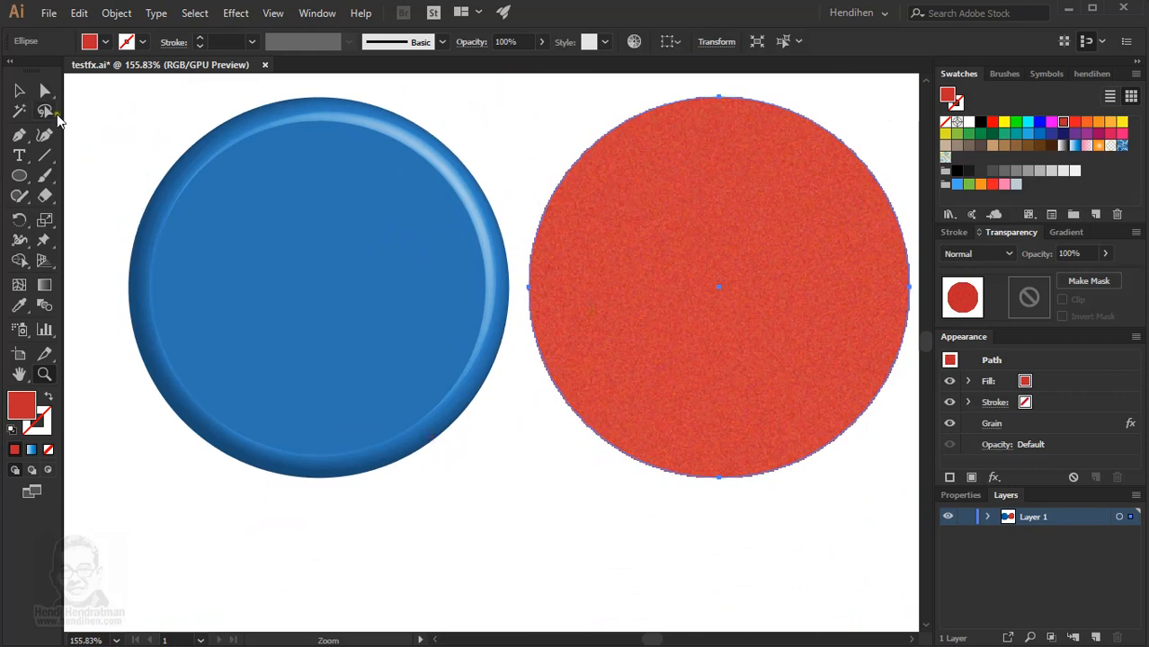
Pull the red circle's bottom anchor point down to about X 513 px, Y 493 px, and recolor the shape with a tan swatch
left_click(47, 92)
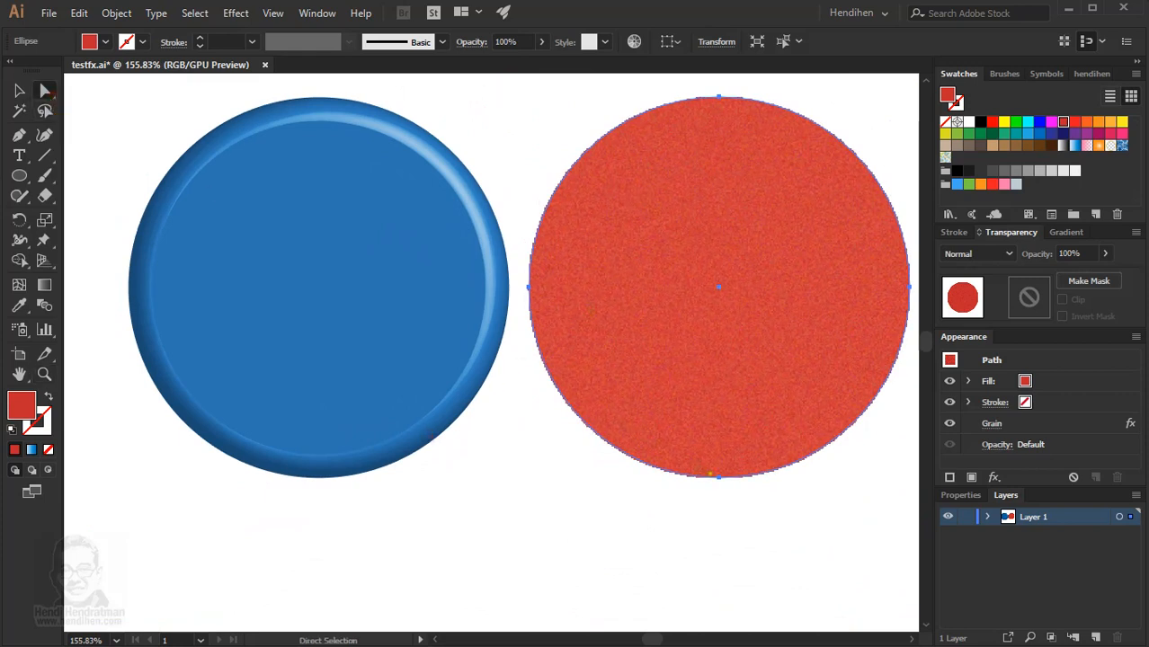
left_click_drag(718, 475, 729, 496)
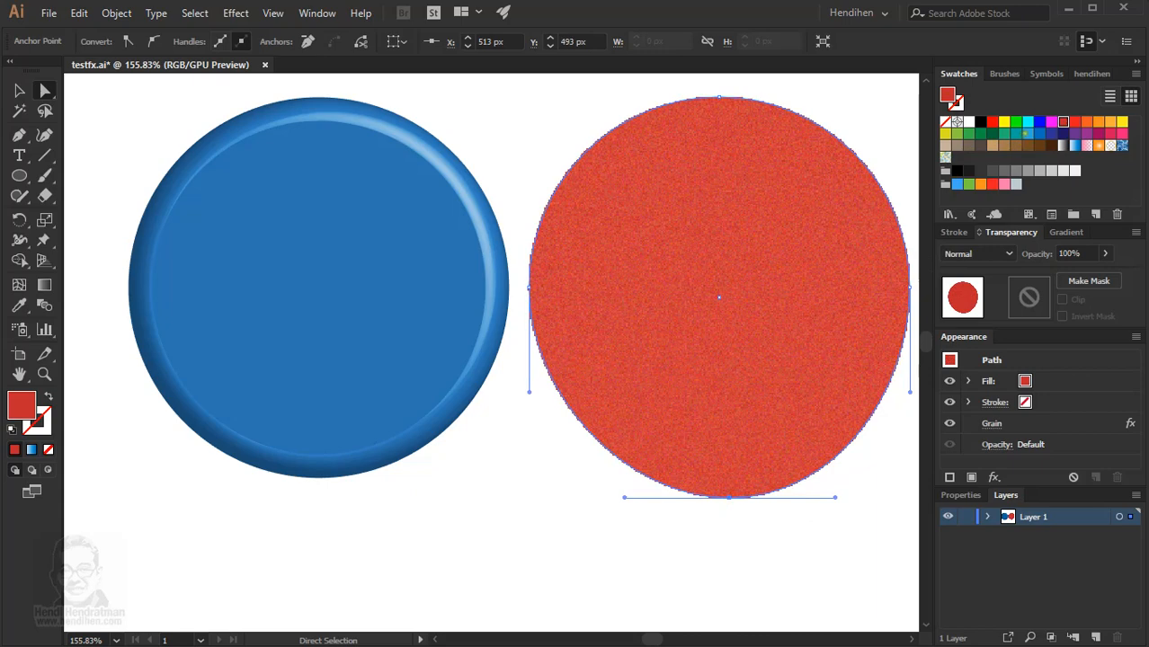
left_click(1017, 121)
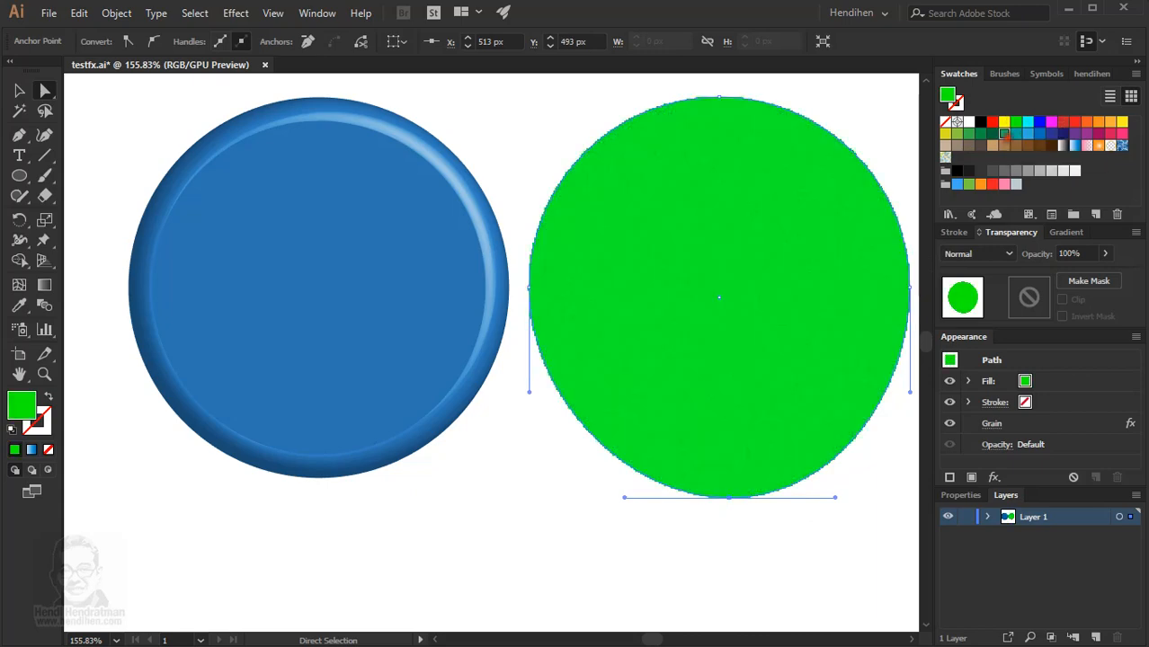
left_click(1004, 133)
left_click(992, 145)
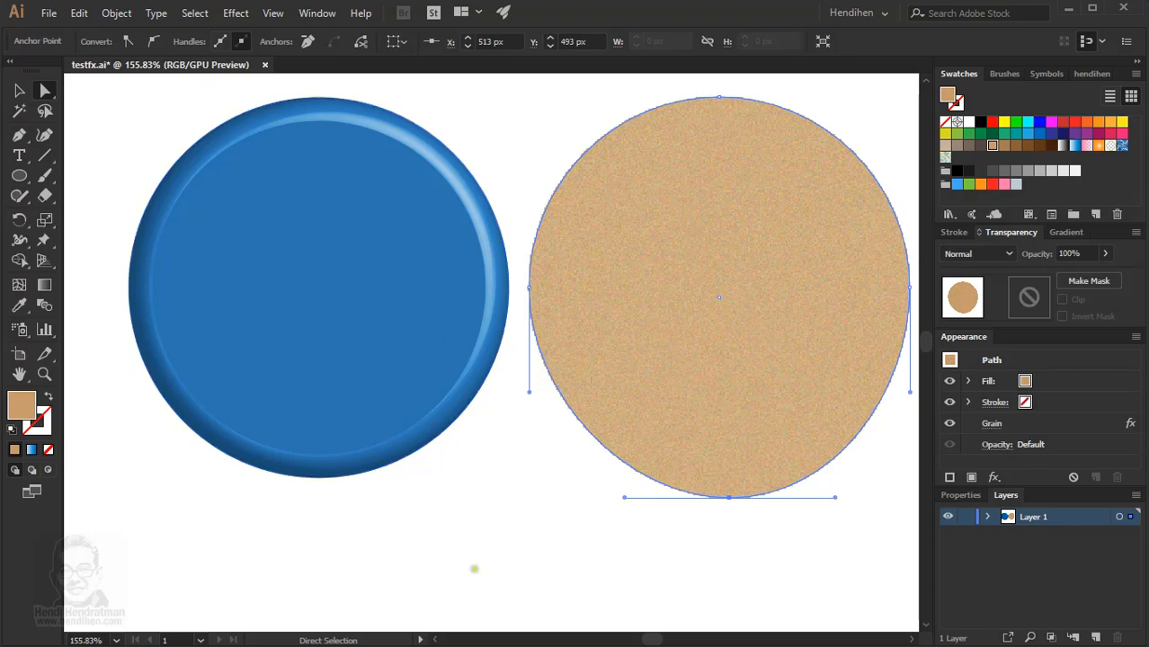
Switch to CorelDRAW and add Gaussian noise to the orange gradient circle with level 74, density 50 and the Intensity color mode
left_click(367, 638)
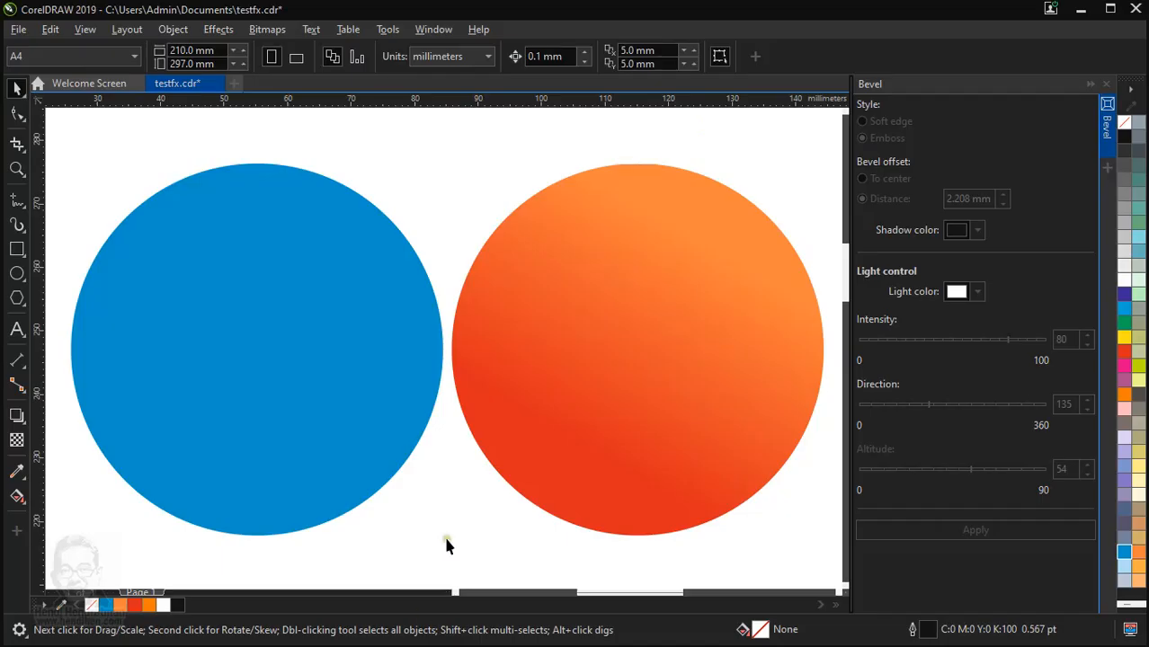
left_click(529, 248)
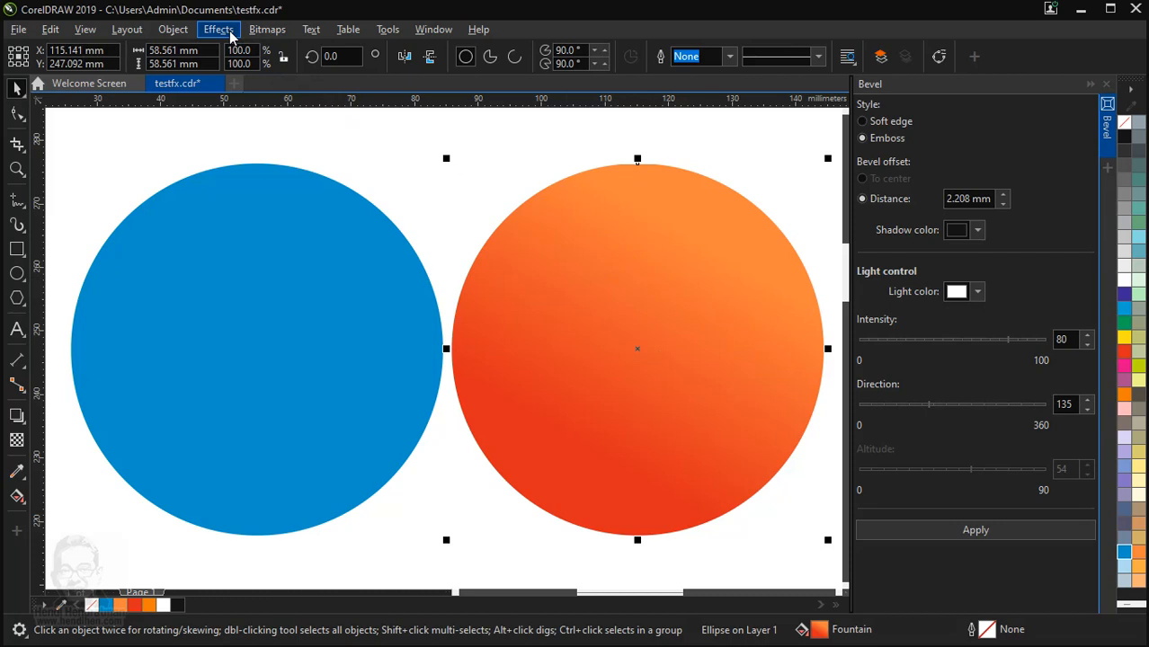
left_click(262, 29)
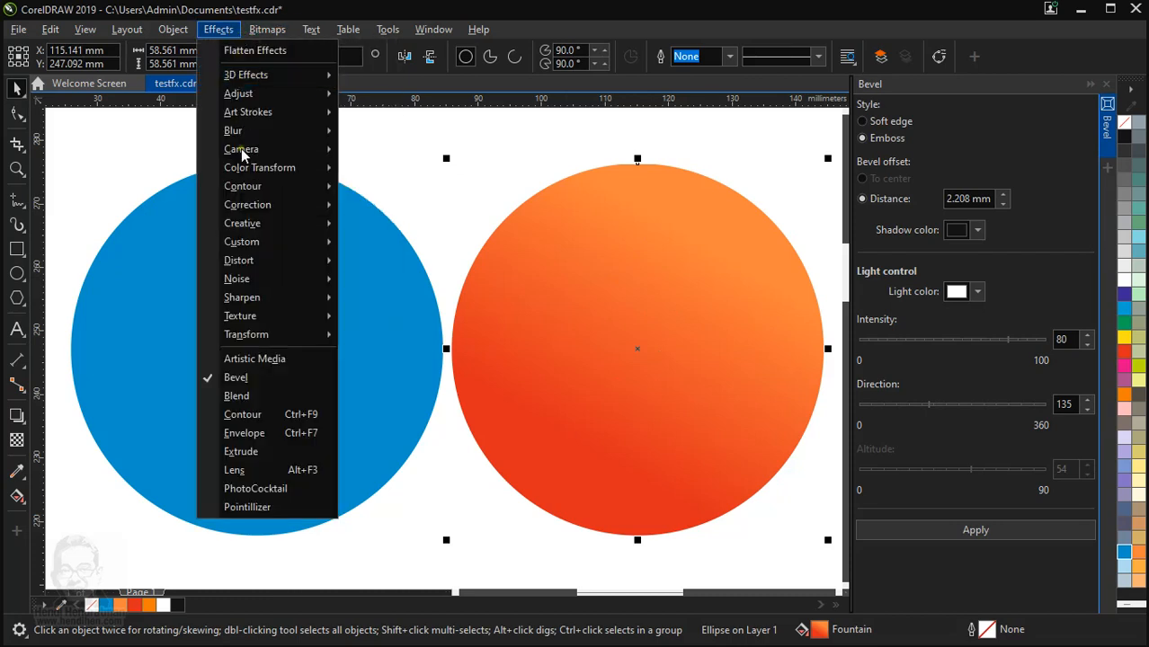
mouse_move(249, 301)
mouse_move(262, 322)
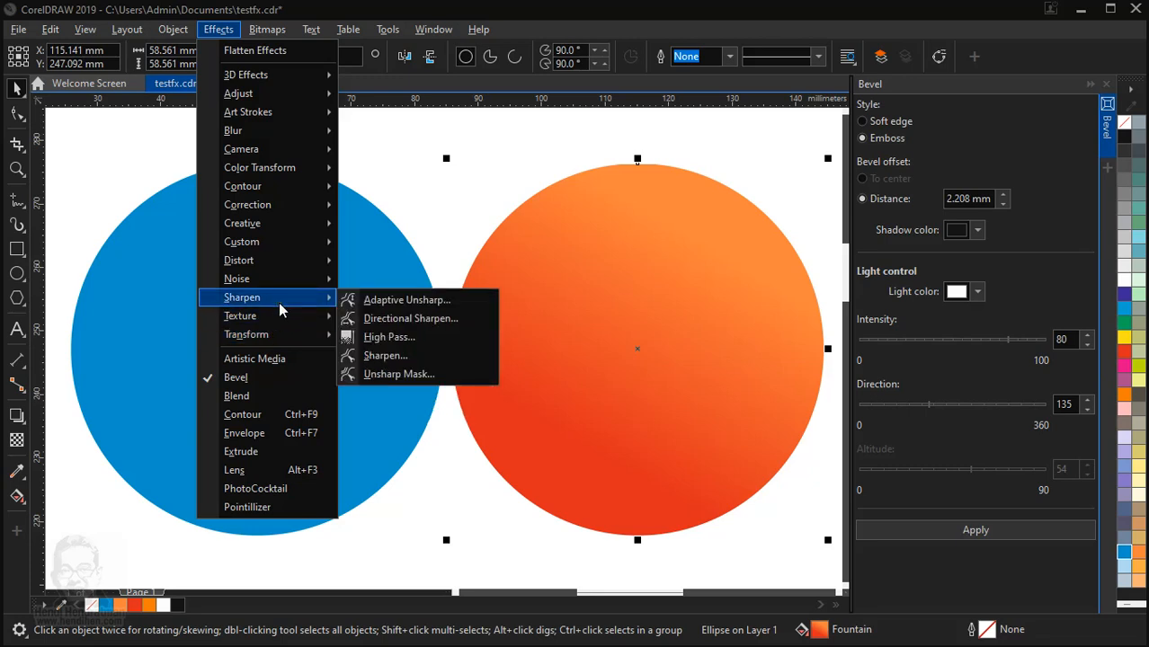
mouse_move(284, 281)
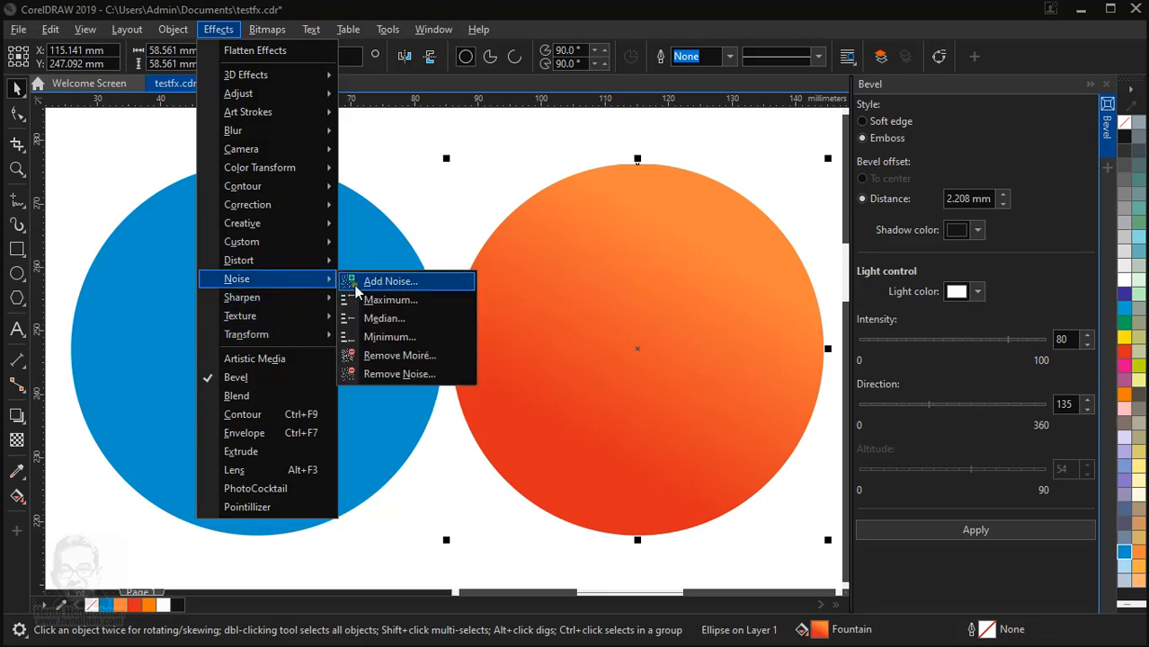
left_click(388, 283)
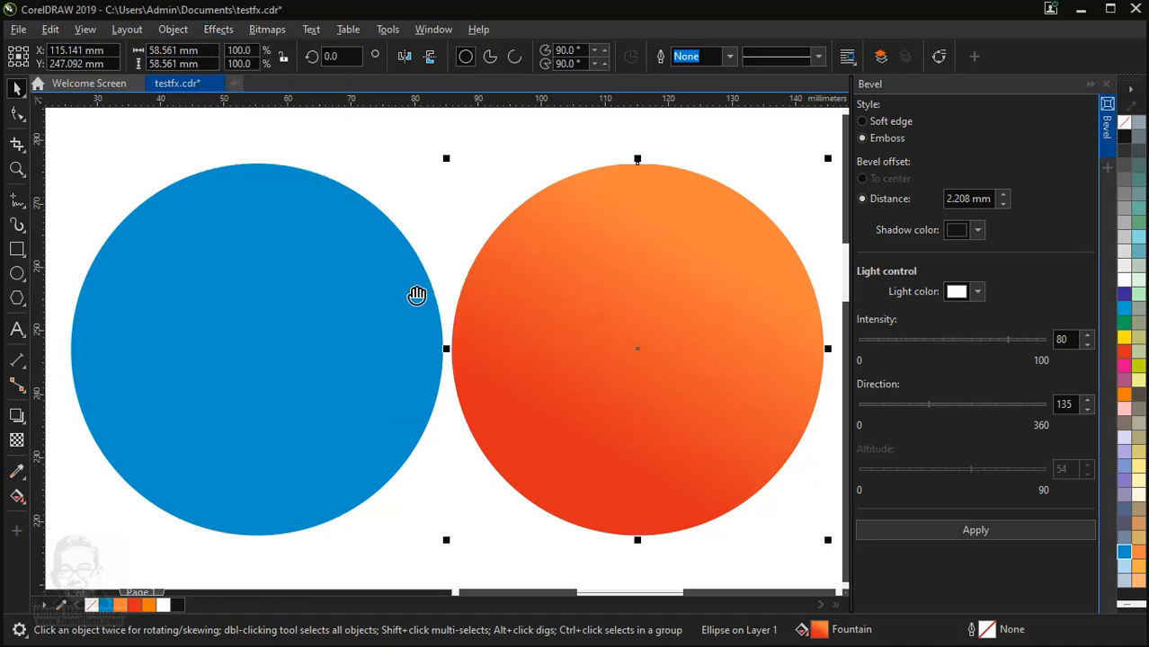
left_click_drag(549, 191, 292, 192)
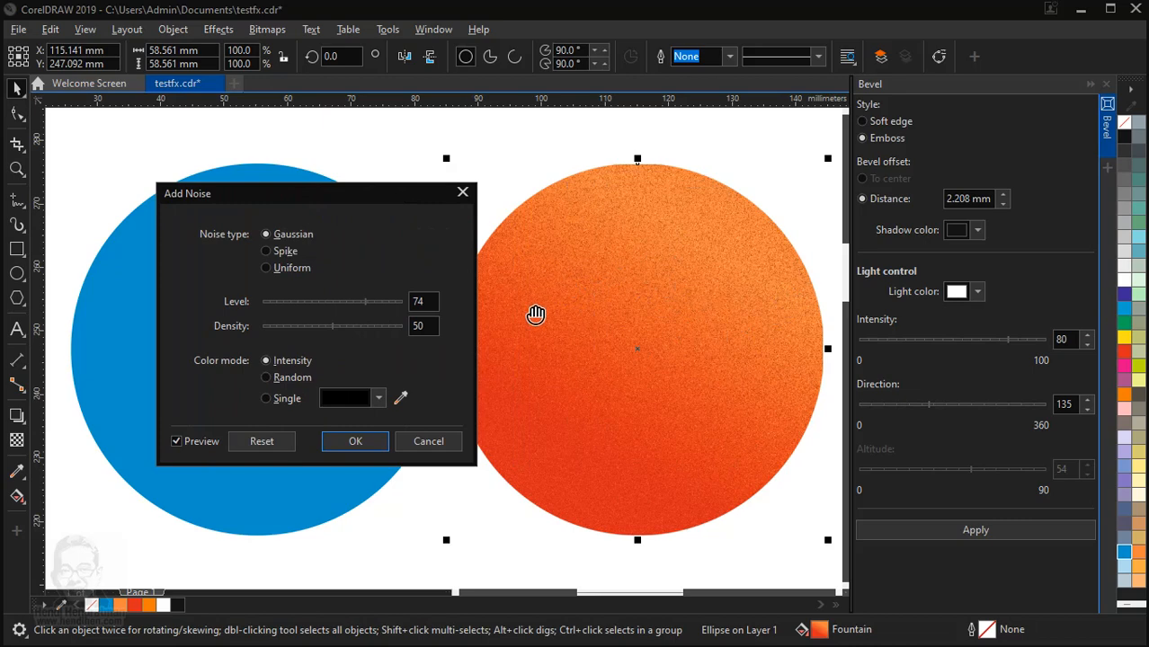
left_click(356, 444)
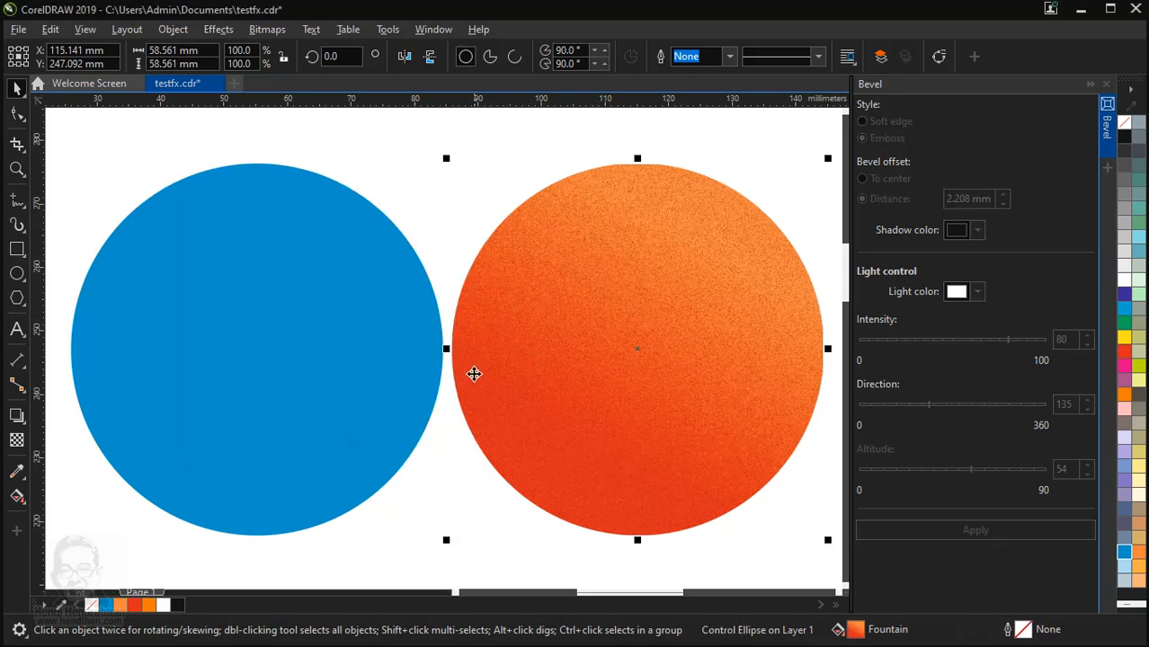
Examine the noise and the edge of the orange circle up close, and return to a view of both circles
key("F3")
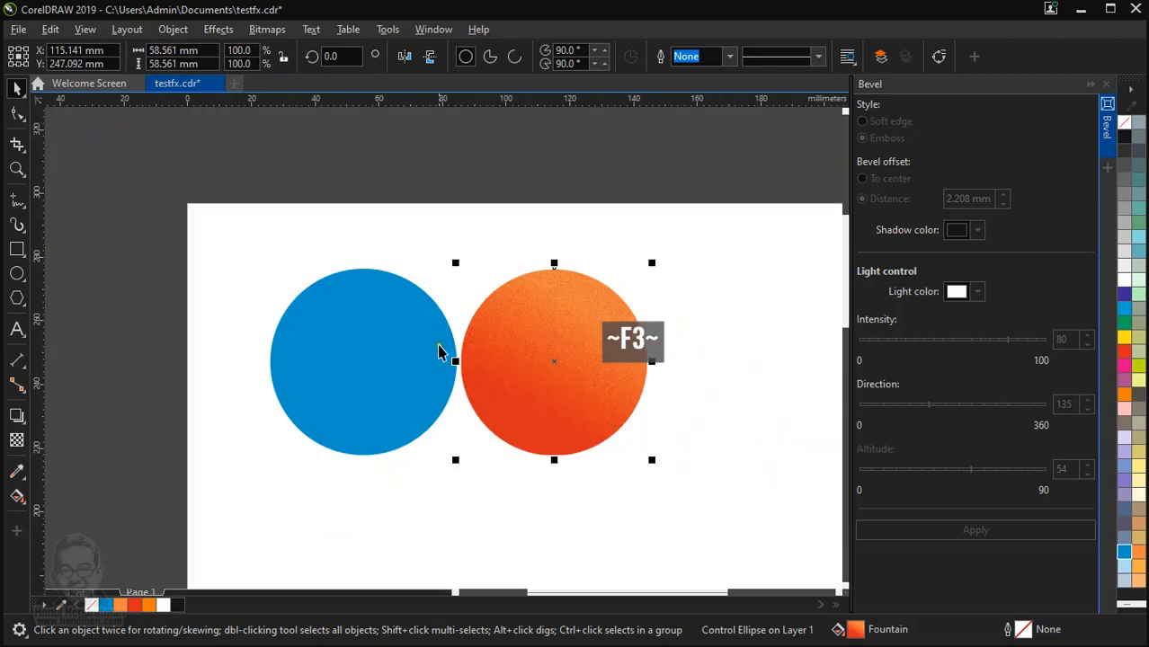
key("F2")
left_click_drag(449, 344, 474, 376)
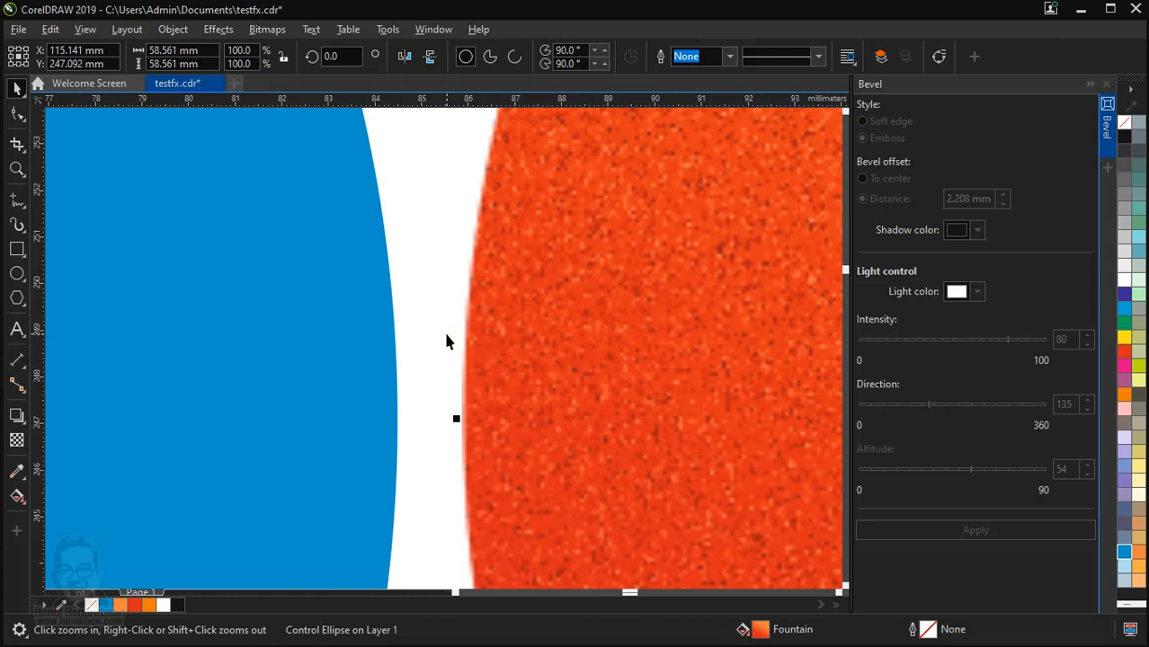
key("F4")
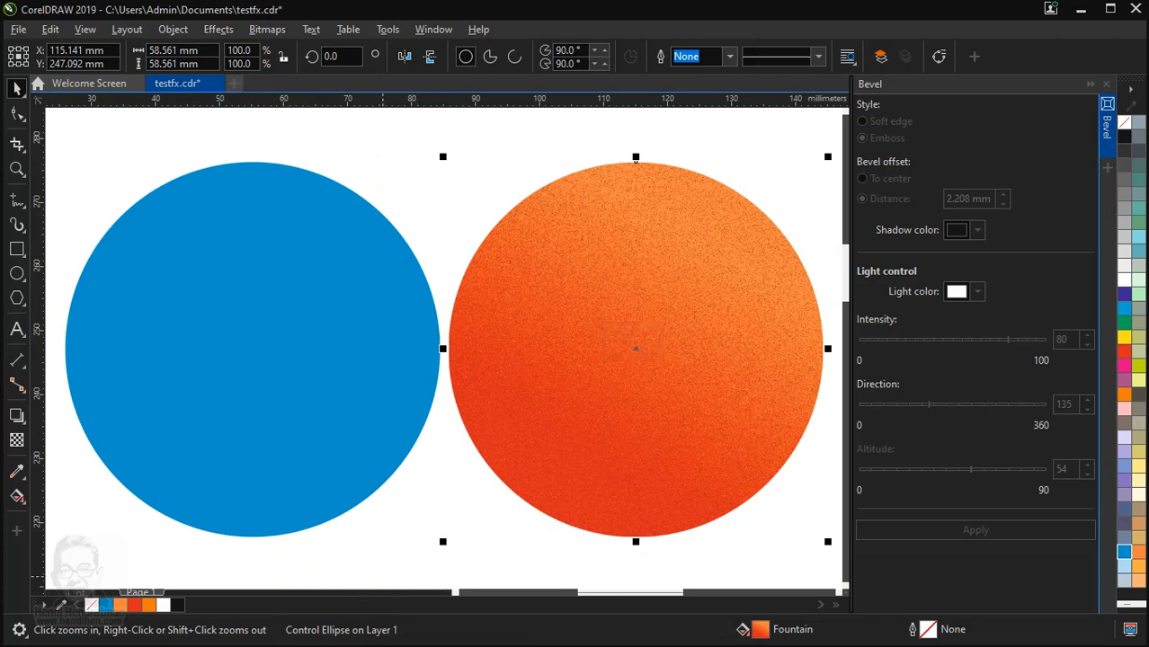
Switch to Affinity Designer and compare the effect samples on the Affinity Designer, Adobe Illustrator and CorelDRAW artboards
key("alt+Tab")
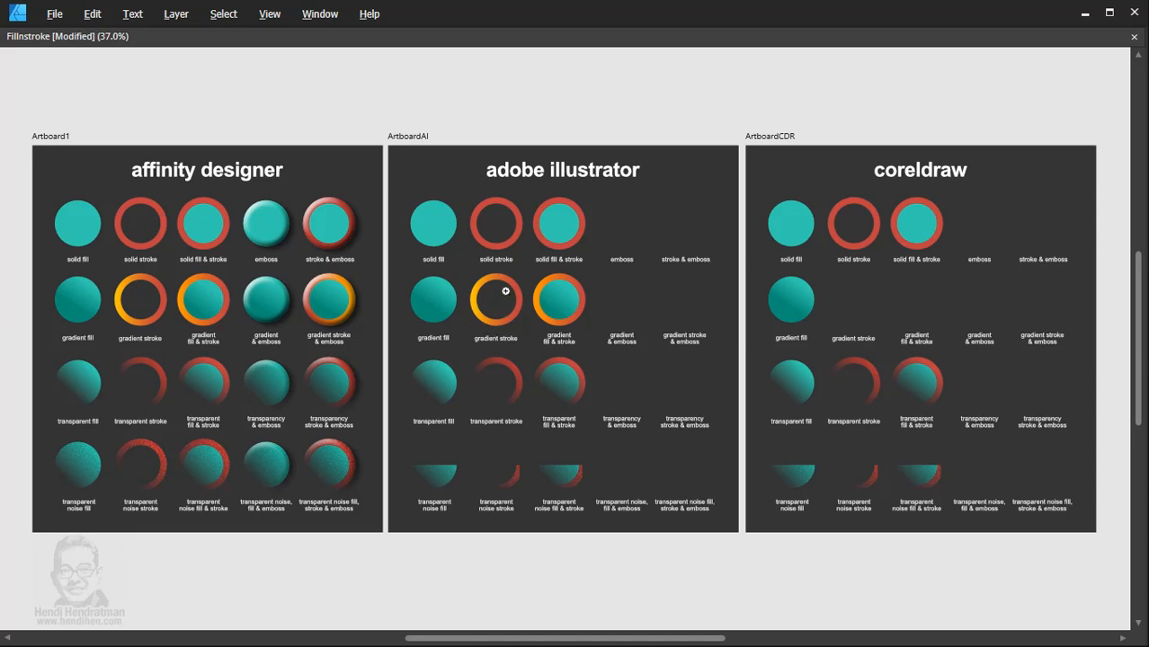
scroll(480, 292, "up", 1)
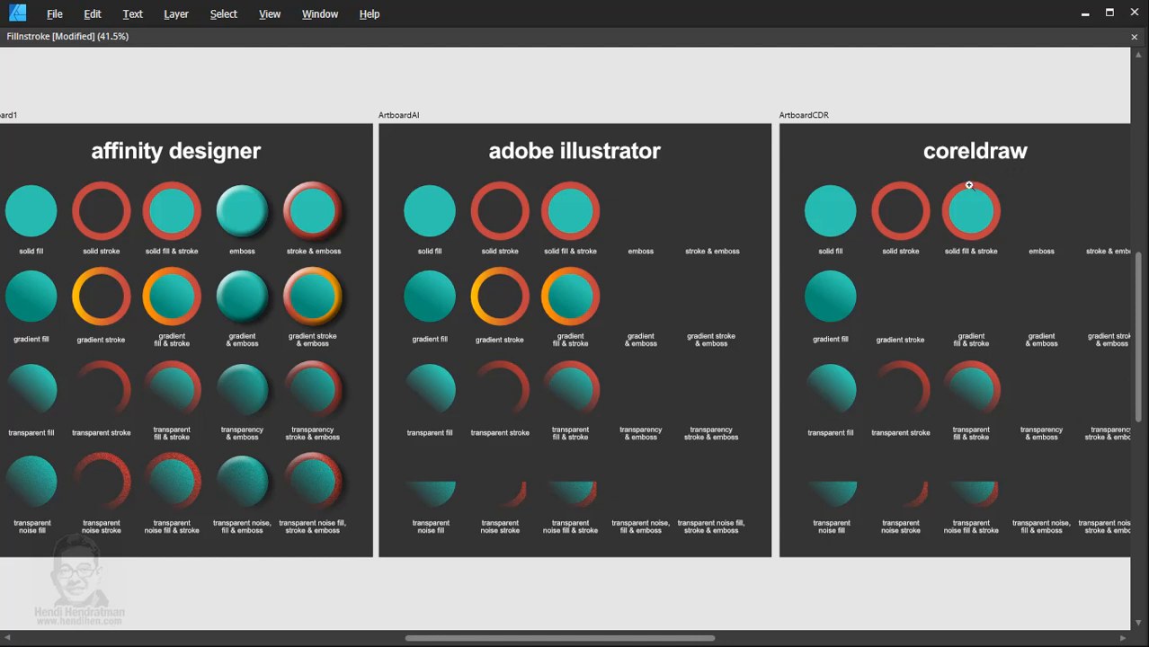
Minimize the Affinity Designer, CorelDRAW and Illustrator windows
left_click(1086, 16)
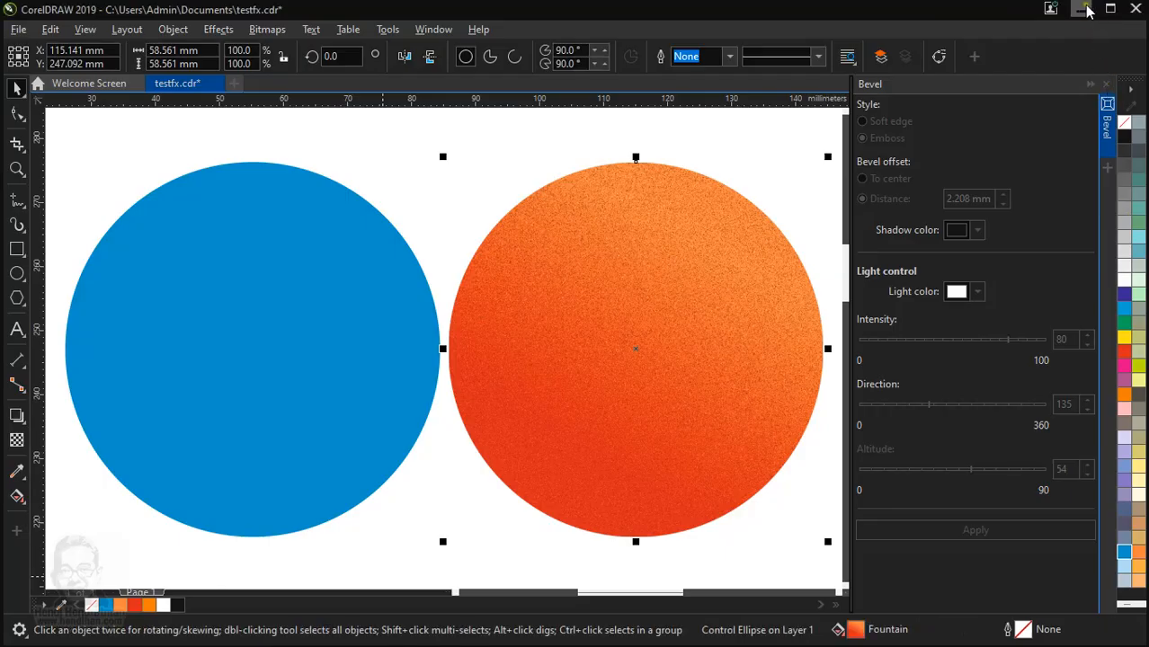
left_click(1083, 9)
left_click(1075, 12)
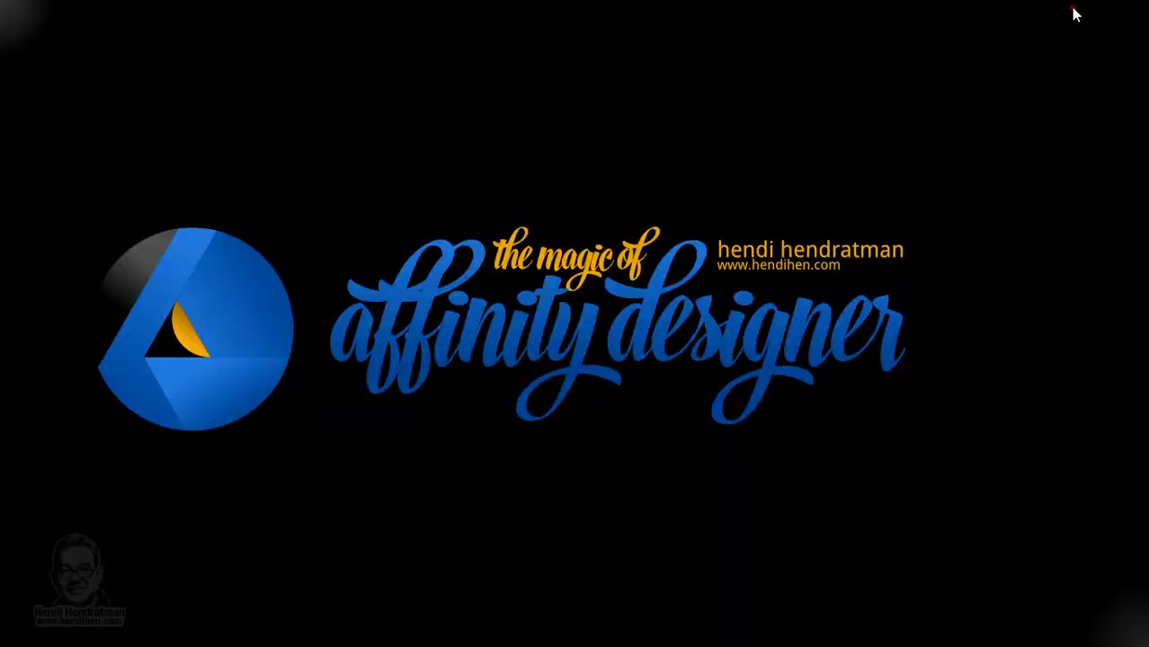